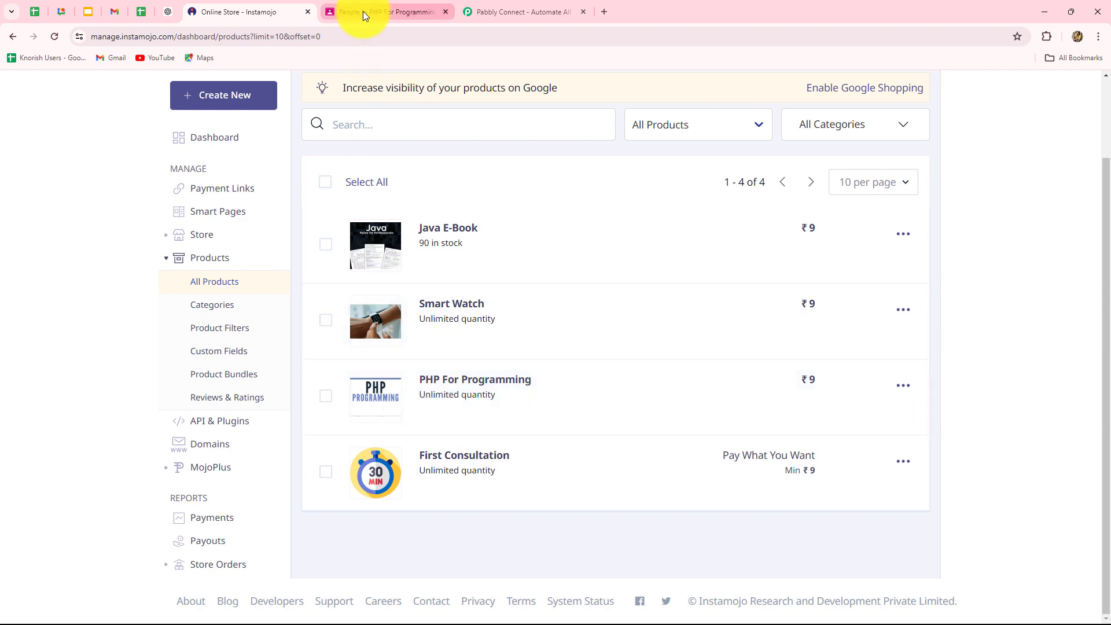
# - Check the PHP For Programming class's people list, then switch to the Pabbly Connect website
pyautogui.click(362, 12)
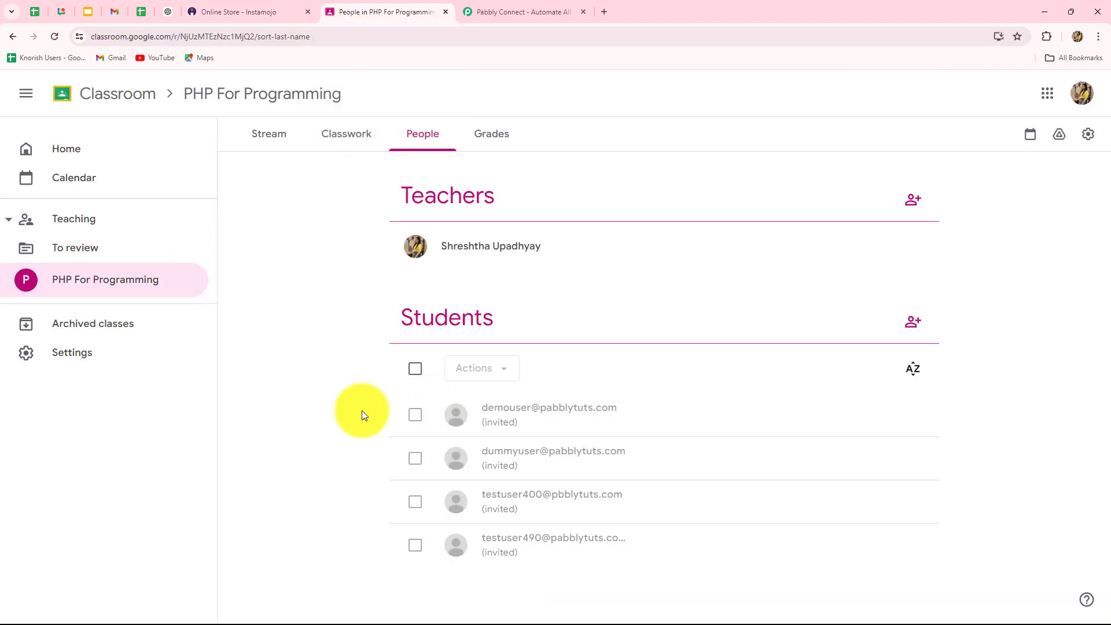
pyautogui.click(513, 19)
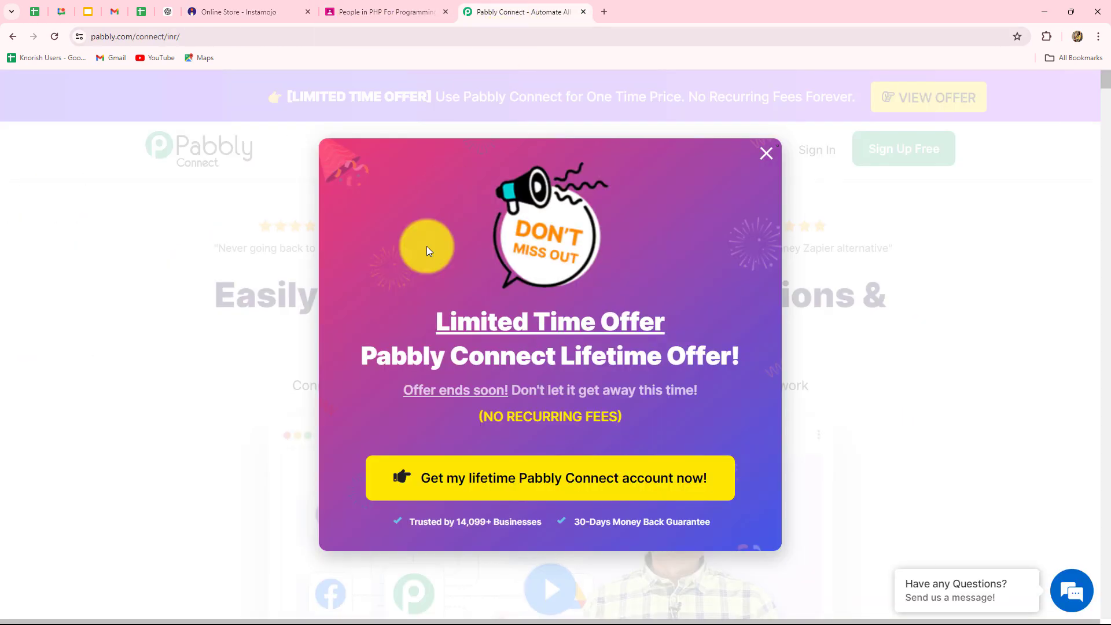
# - Close the Limited Time Offer popup and go to the Pabbly sign-in page
pyautogui.click(769, 154)
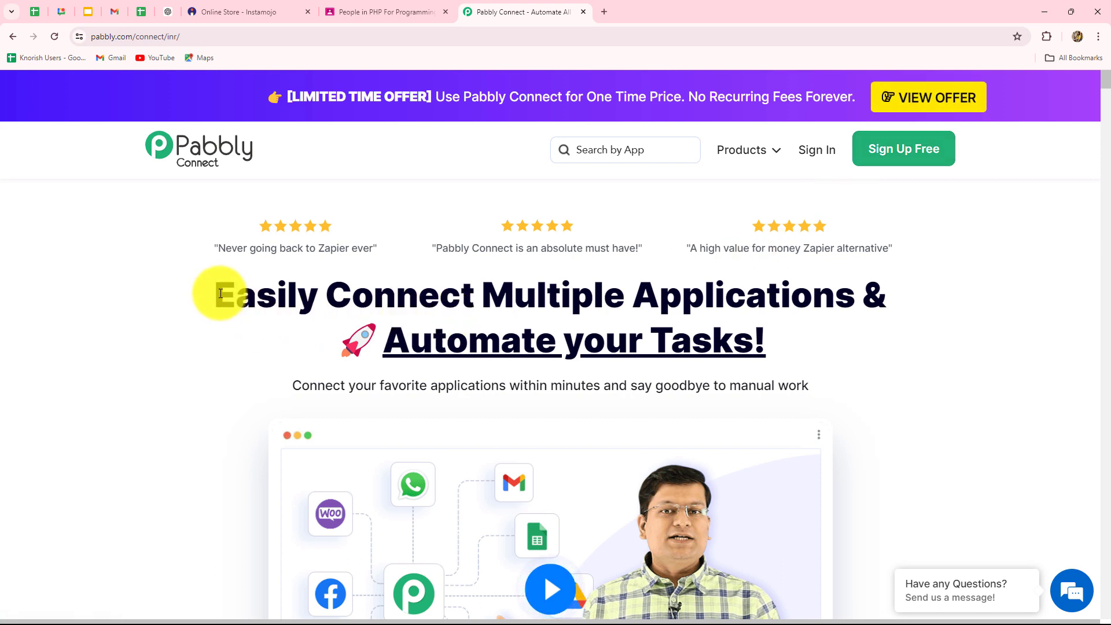
pyautogui.moveTo(216, 293); pyautogui.dragTo(883, 371)
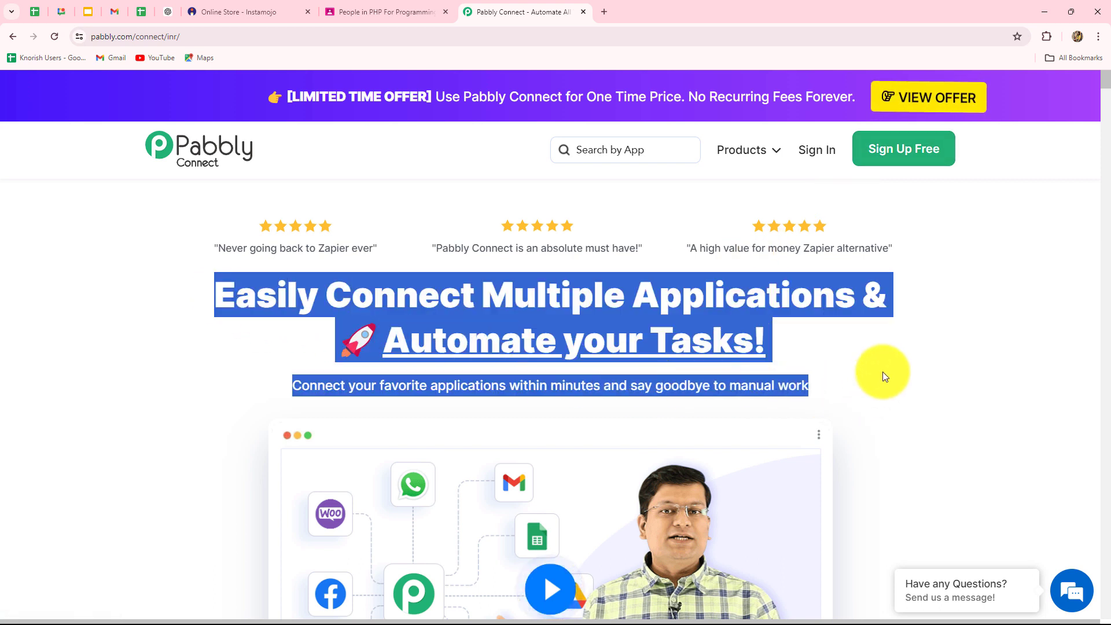
pyautogui.click(883, 371)
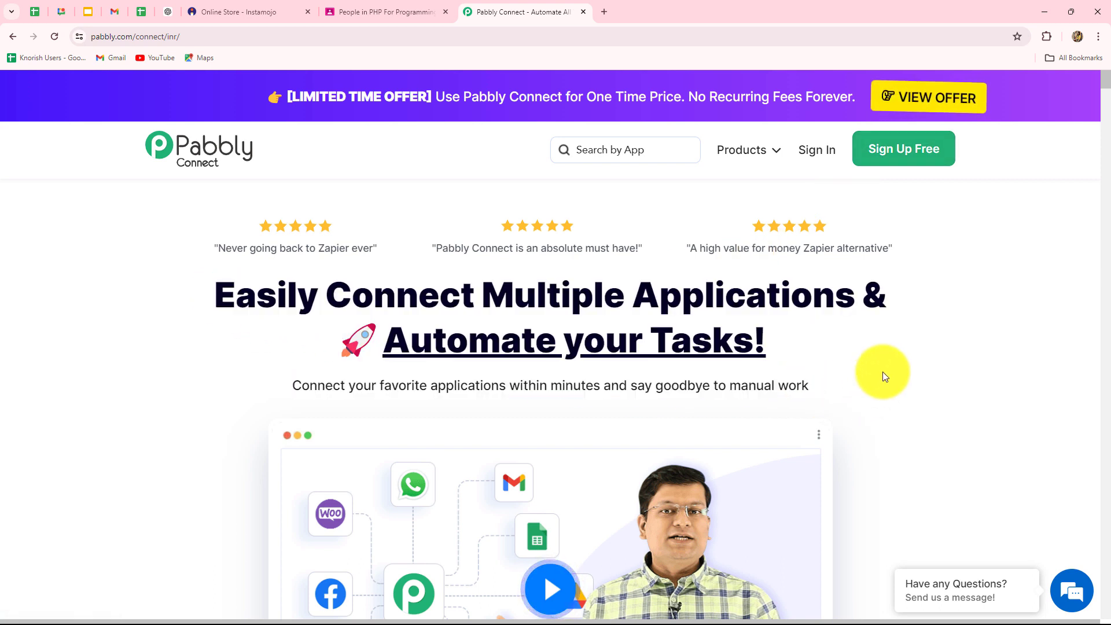
pyautogui.click(810, 152)
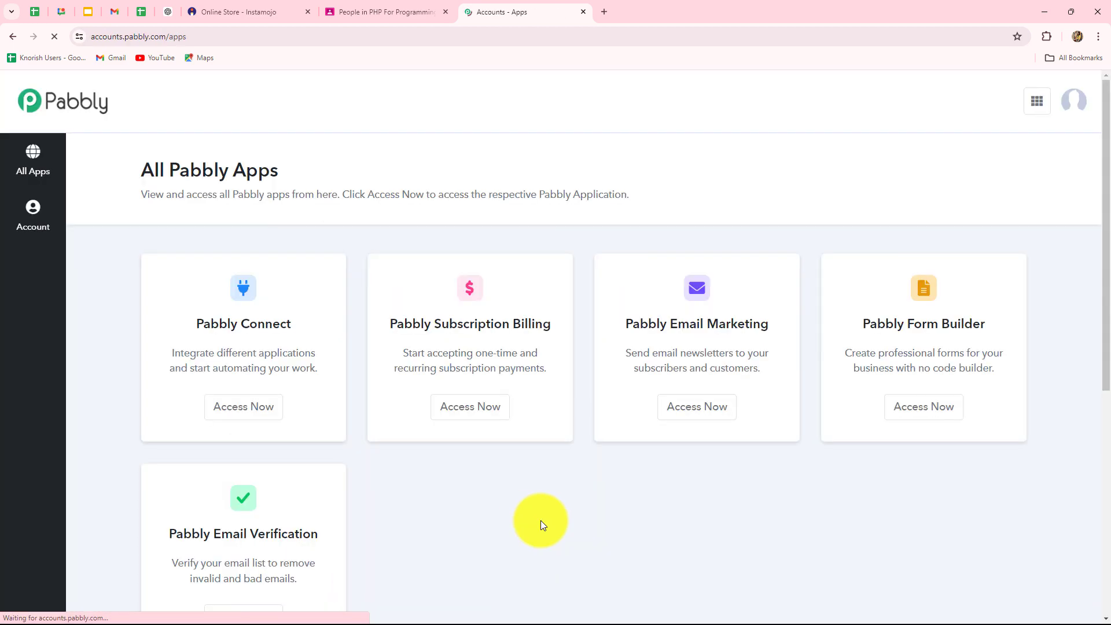
# - Choose Access Now under Pabbly Connect on the All Pabbly Apps page to reach the dashboard
pyautogui.scroll(-2, 540, 520)
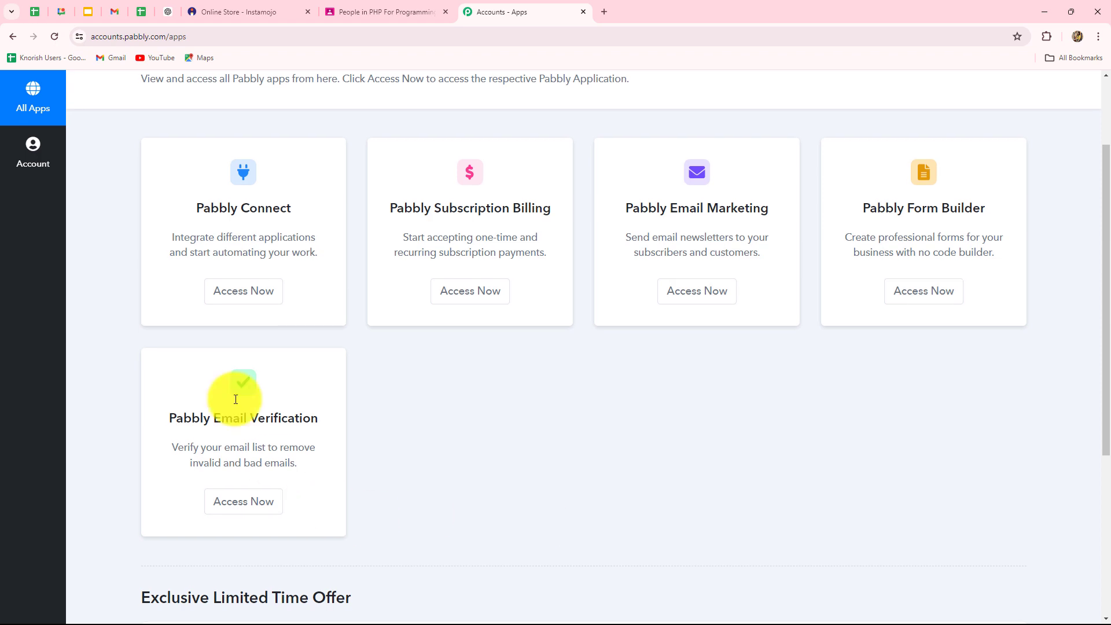
pyautogui.moveTo(212, 210); pyautogui.dragTo(268, 285)
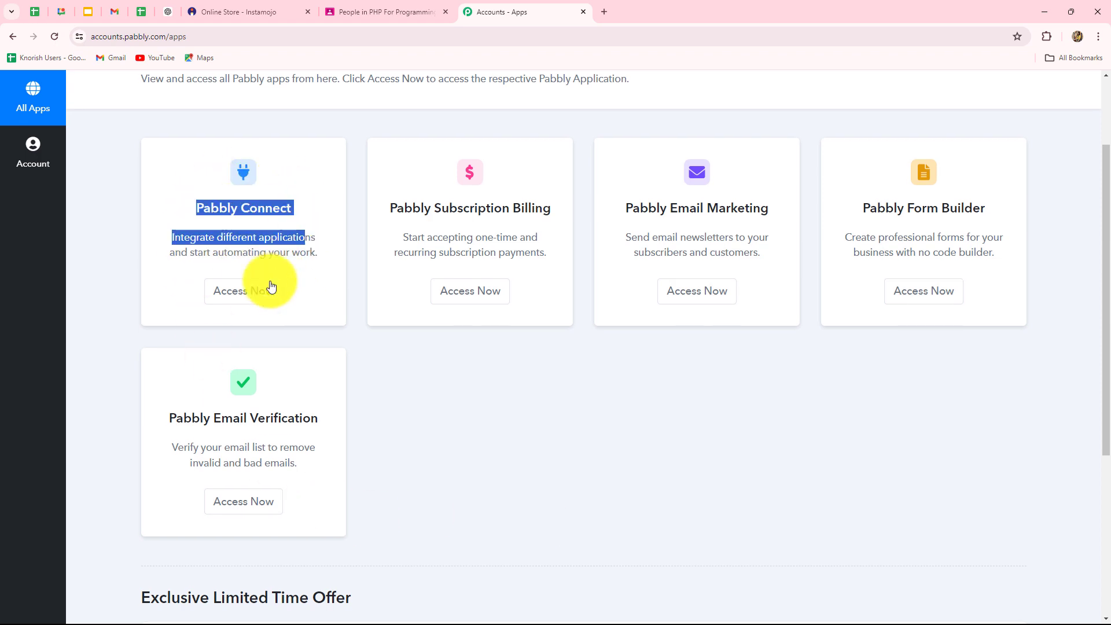
pyautogui.click(268, 289)
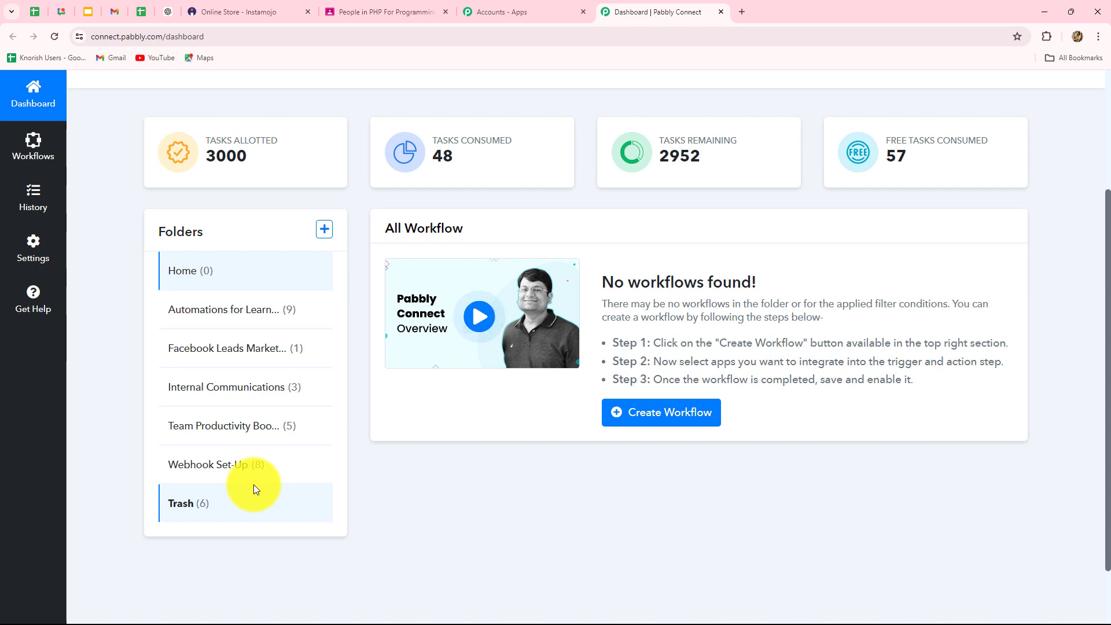
pyautogui.scroll(3, 255, 489)
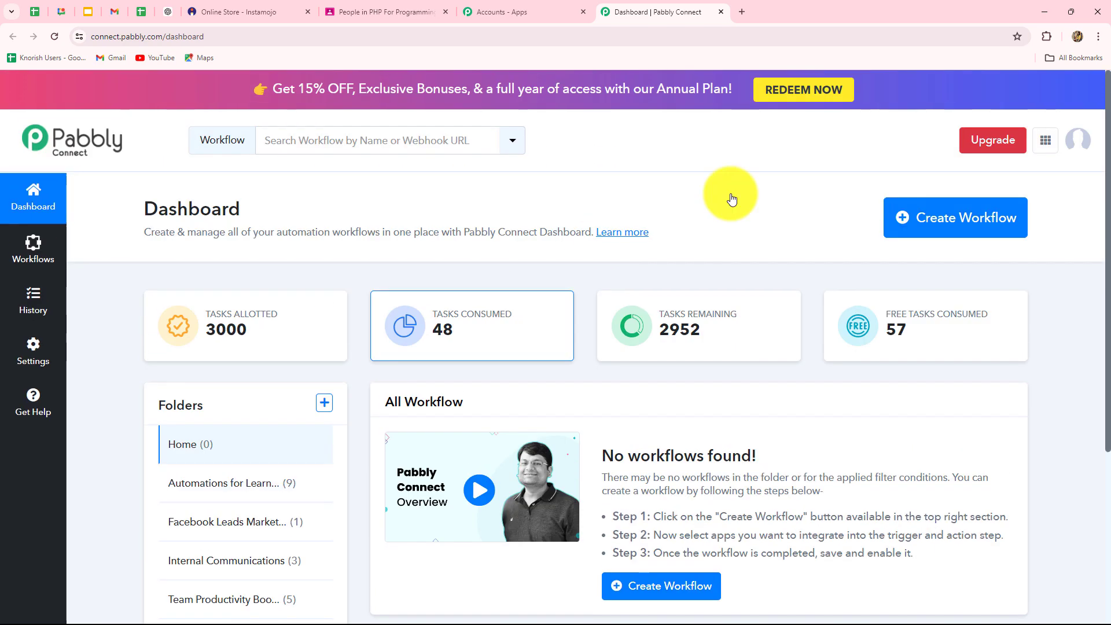
# - Create the workflow 'Enroll Student in Google Classroom on Instamojo Payment' in Automations for Learning Management
pyautogui.click(951, 236)
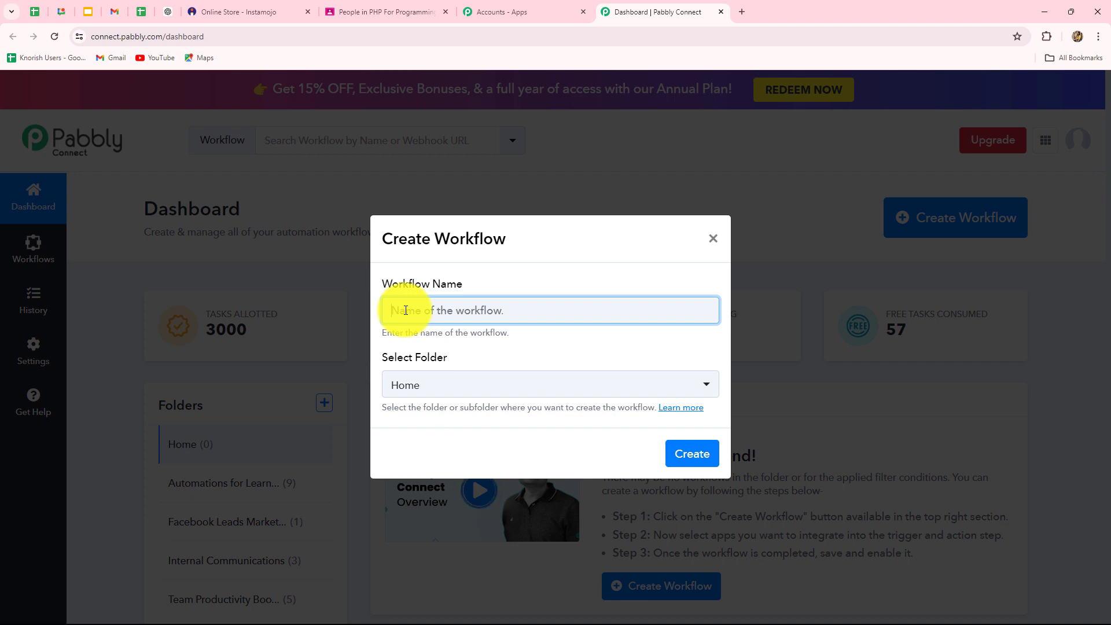
pyautogui.write('Enroll Student in Google Classroom on Instamojo Payment')
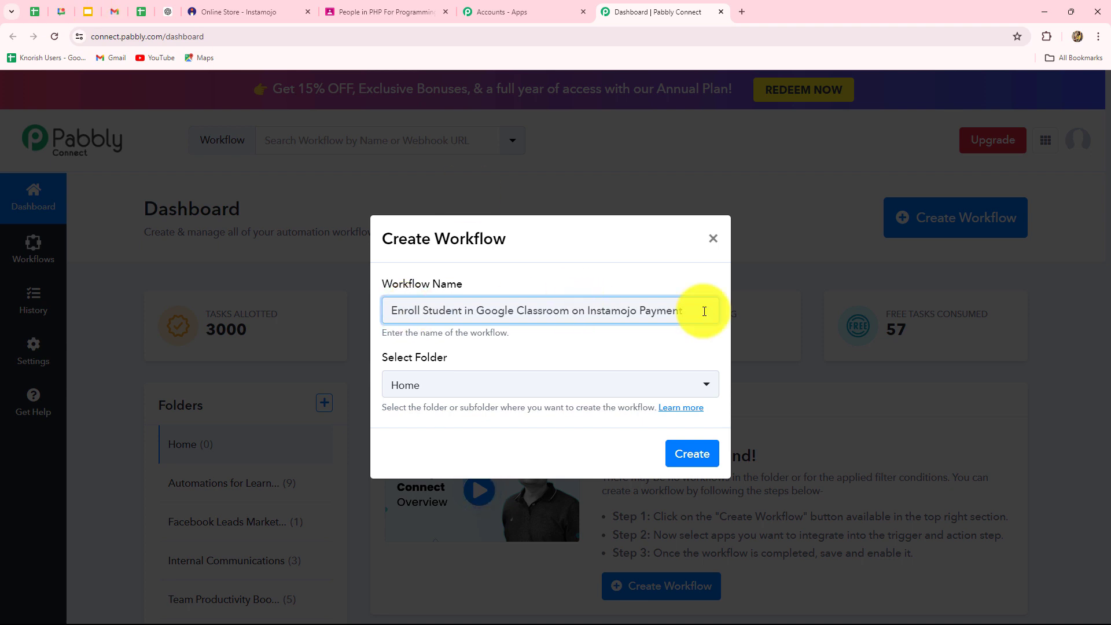
pyautogui.click(634, 386)
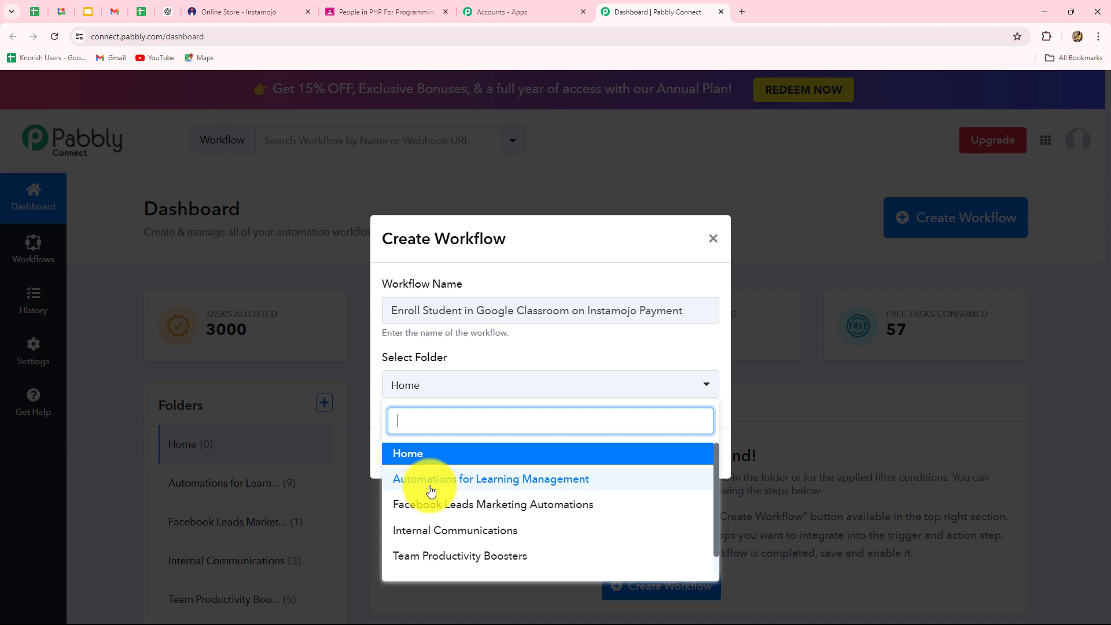
pyautogui.click(432, 486)
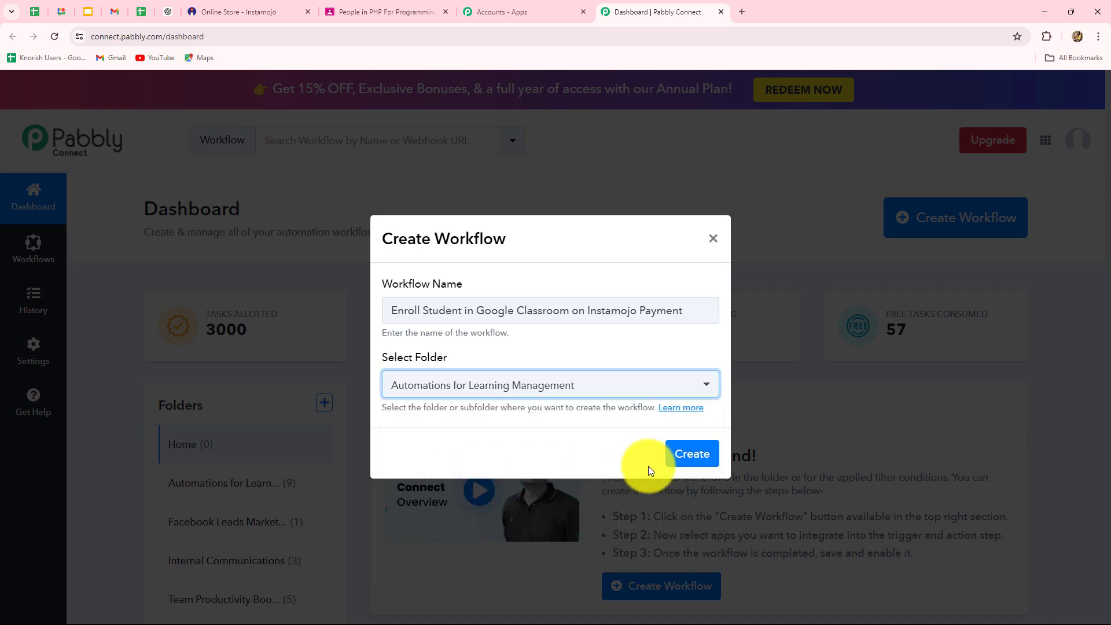
pyautogui.click(683, 457)
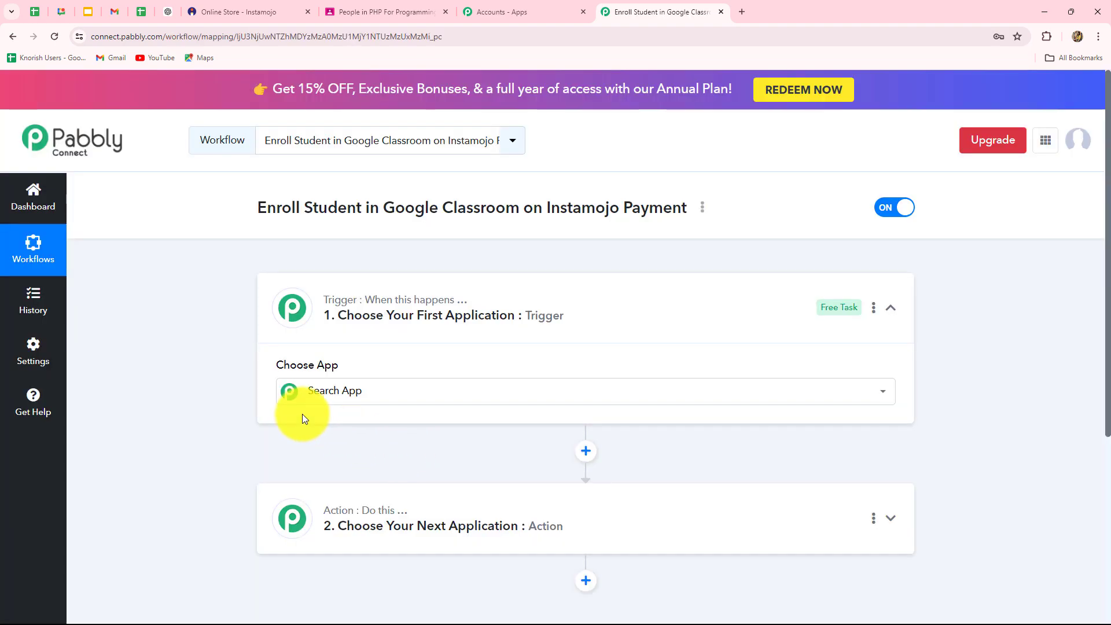
# - Search 'Ins' in the trigger's app list and pick Instamojo as the trigger app
pyautogui.click(302, 412)
pyautogui.scroll(-2, 220, 419)
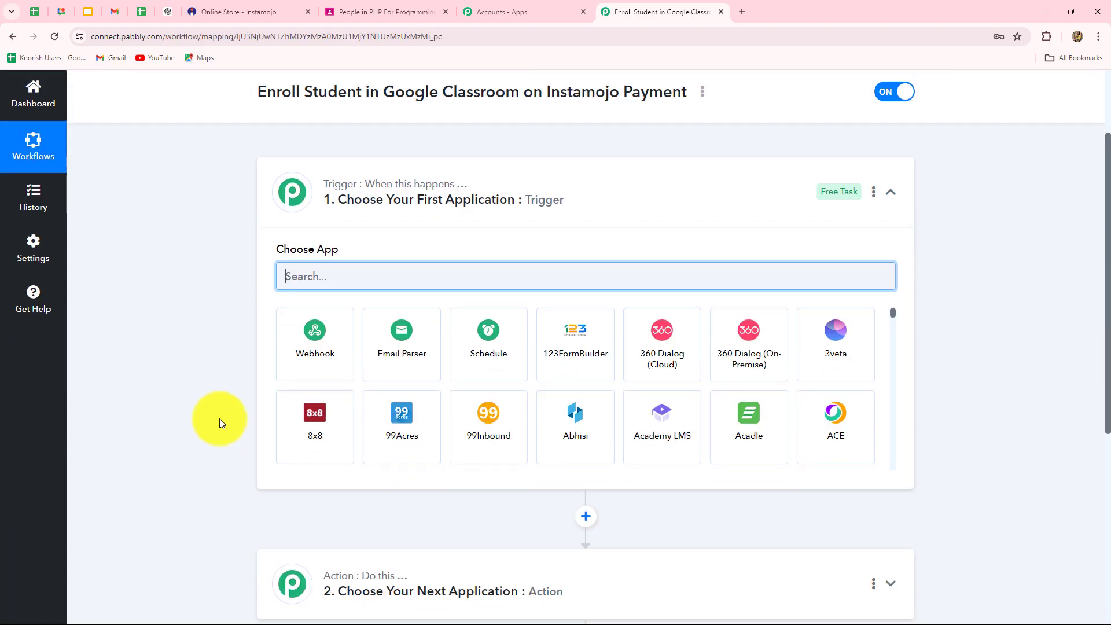
pyautogui.scroll(-1, 220, 419)
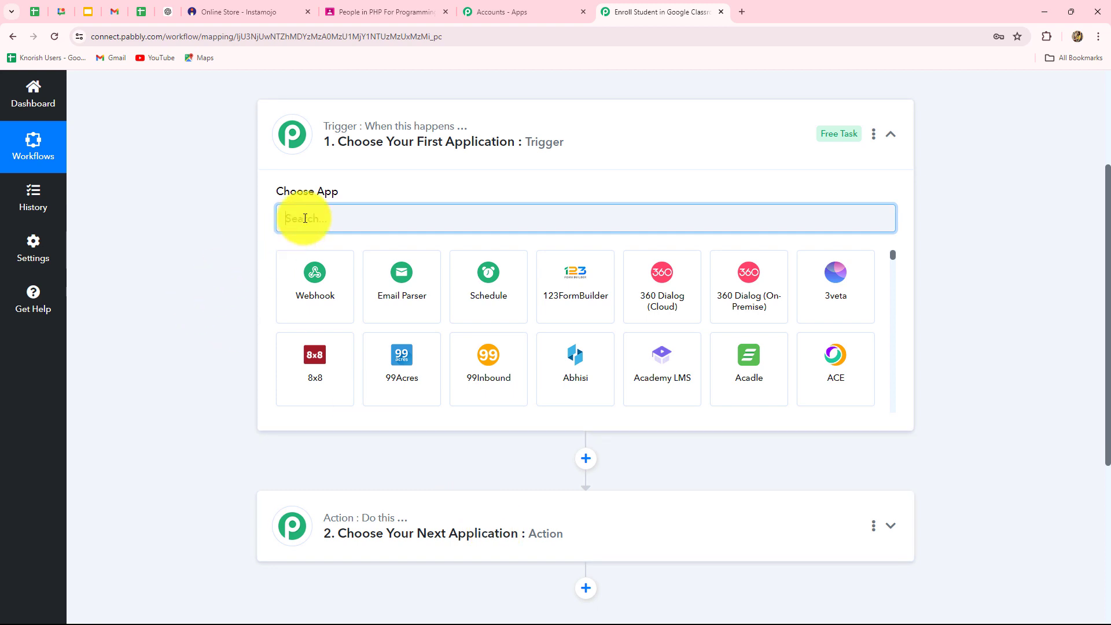
pyautogui.write('Ins')
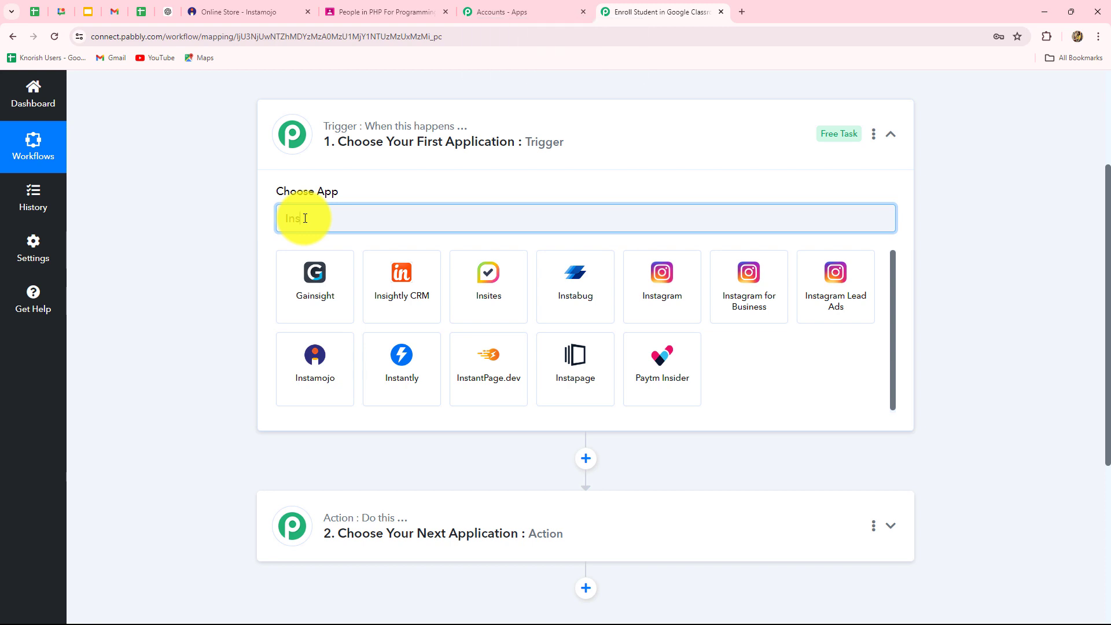
pyautogui.click(310, 380)
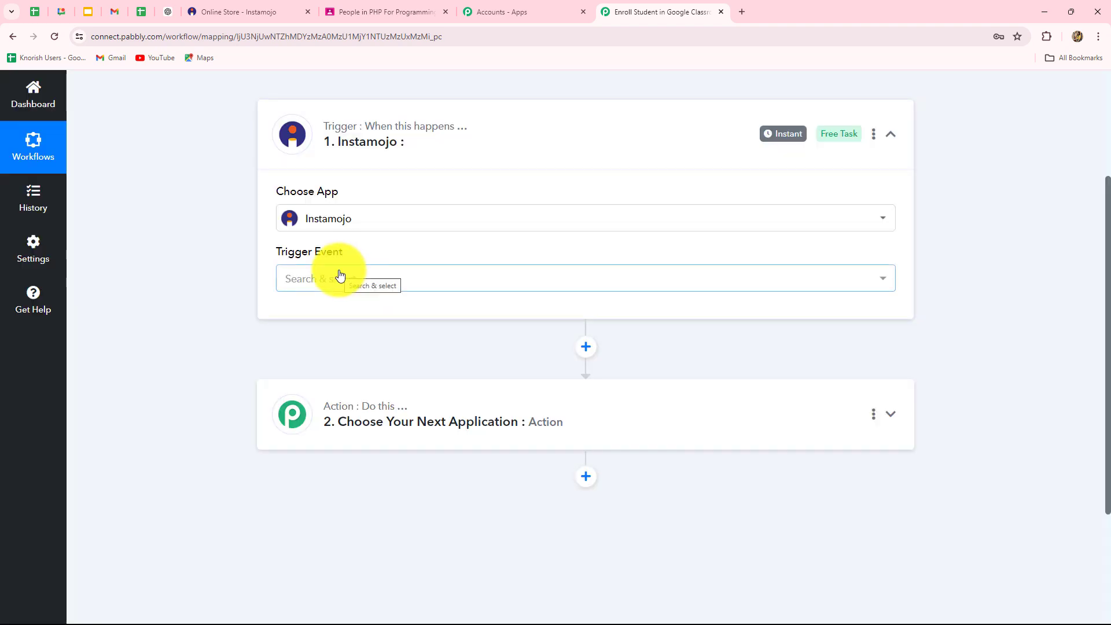
# - Set the Instamojo trigger event to New Sale and copy its webhook URL
pyautogui.click(341, 276)
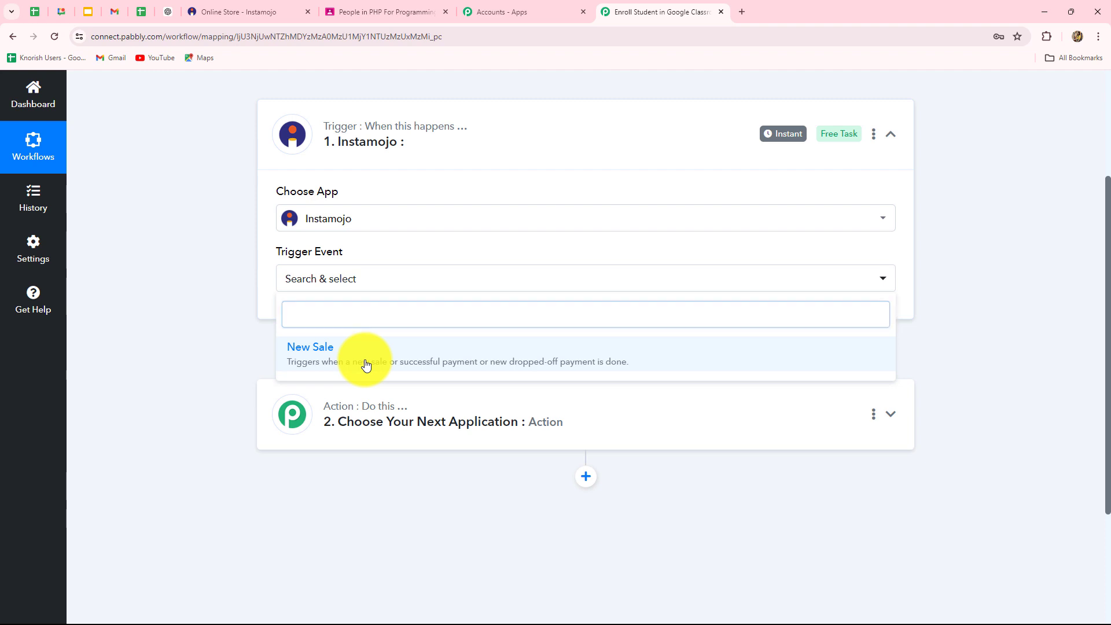
pyautogui.click(365, 363)
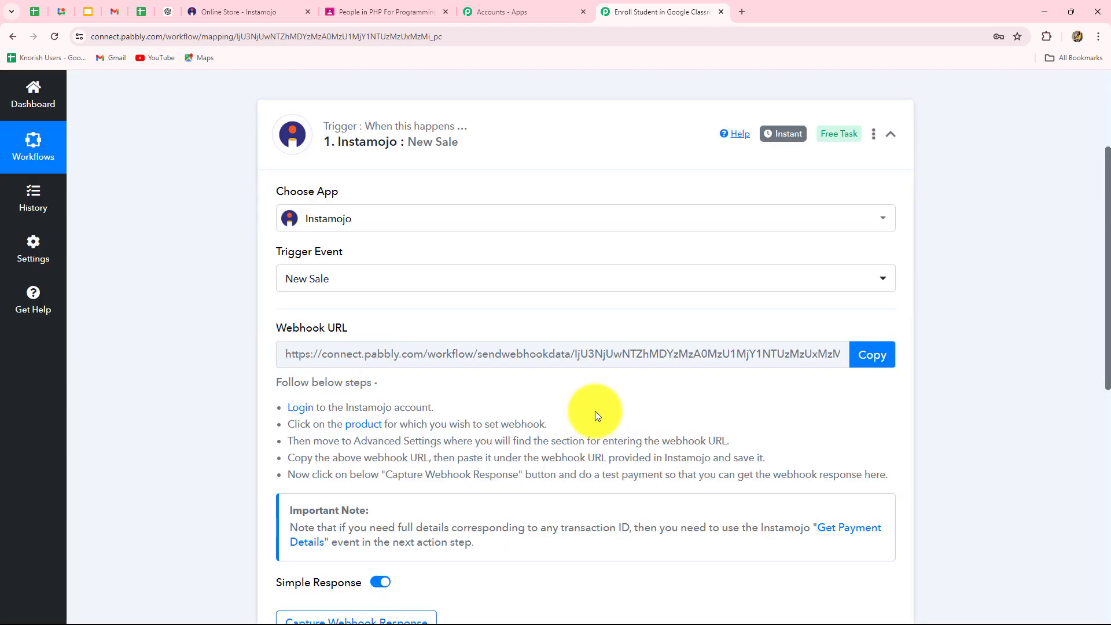
pyautogui.scroll(-1, 595, 406)
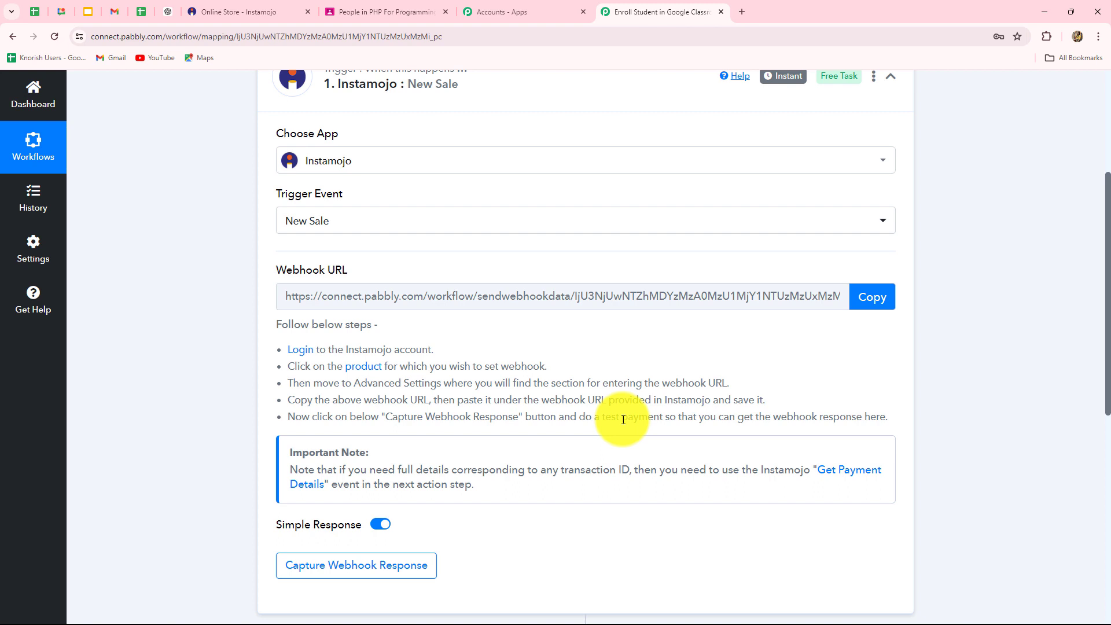
pyautogui.scroll(1, 623, 418)
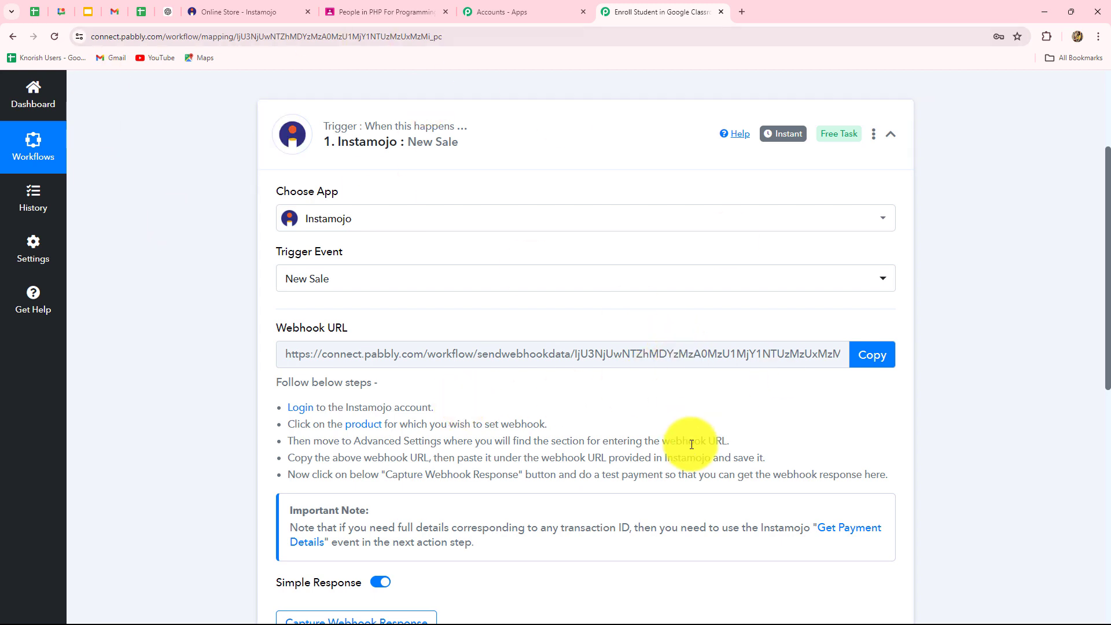
pyautogui.click(872, 363)
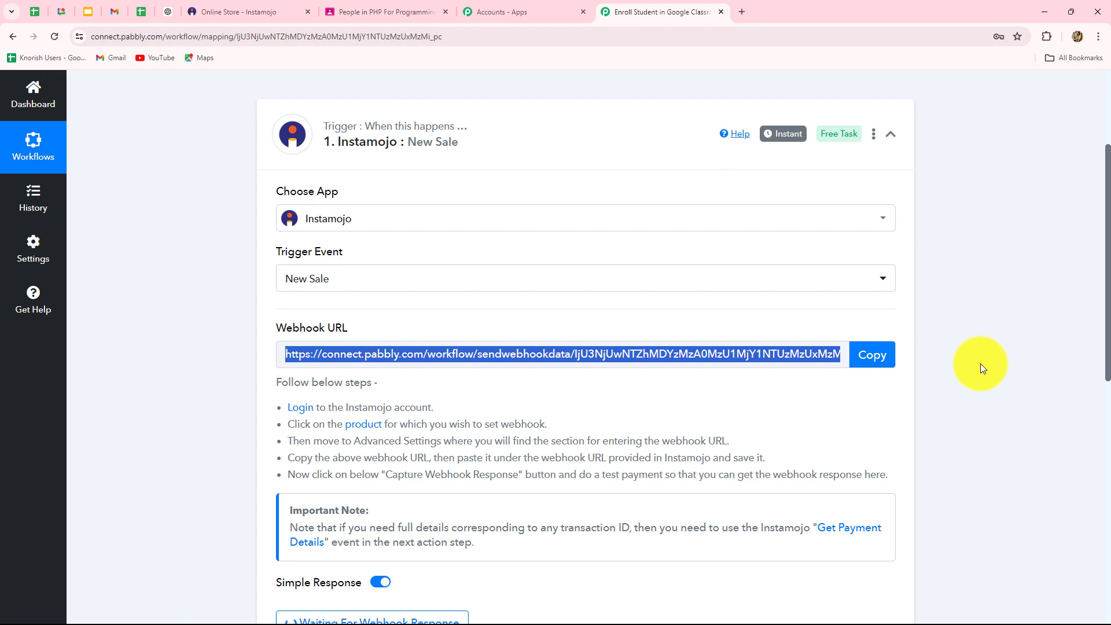
# - Switch to the Instamojo store and show the All Products list
pyautogui.click(278, 9)
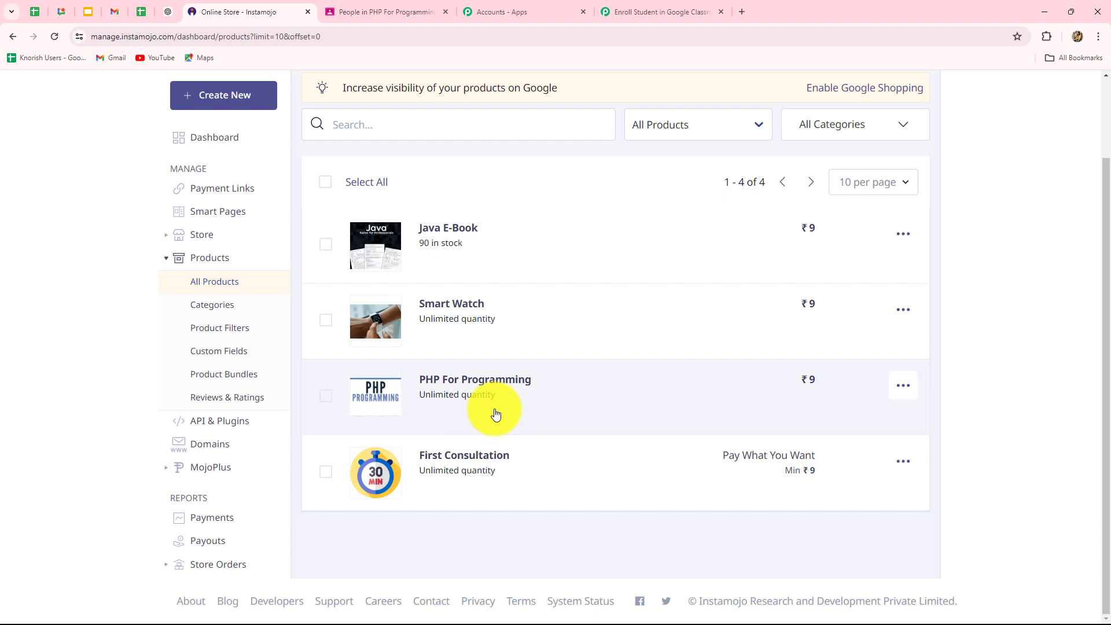
pyautogui.click(222, 265)
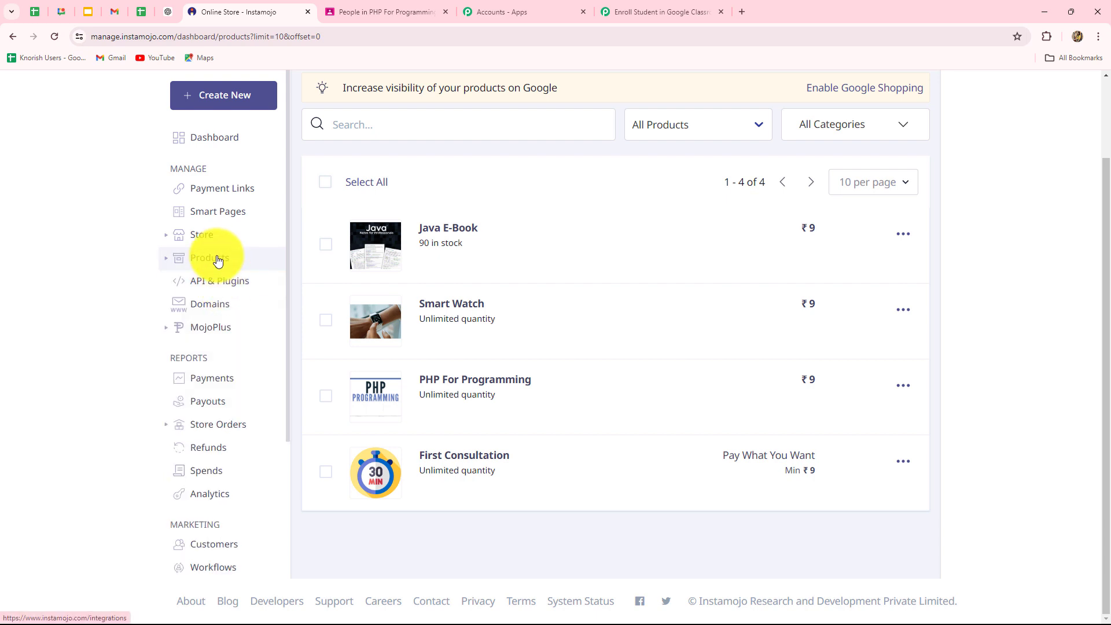
pyautogui.click(218, 258)
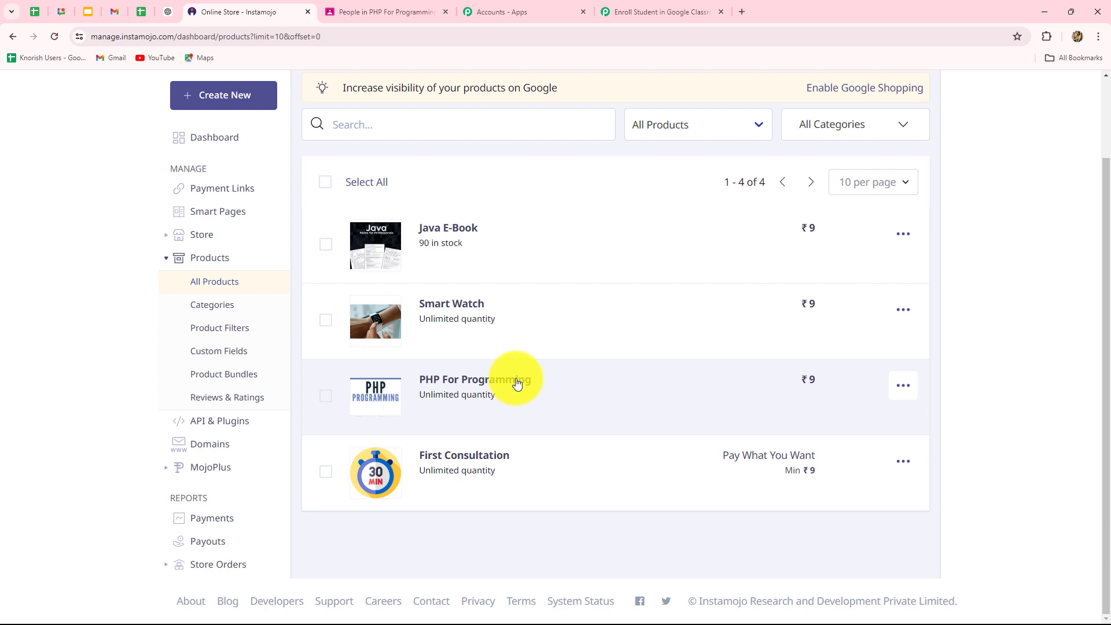
# - Open the PHP For Programming product and go to its Advanced settings
pyautogui.click(451, 383)
pyautogui.scroll(-10, 739, 416)
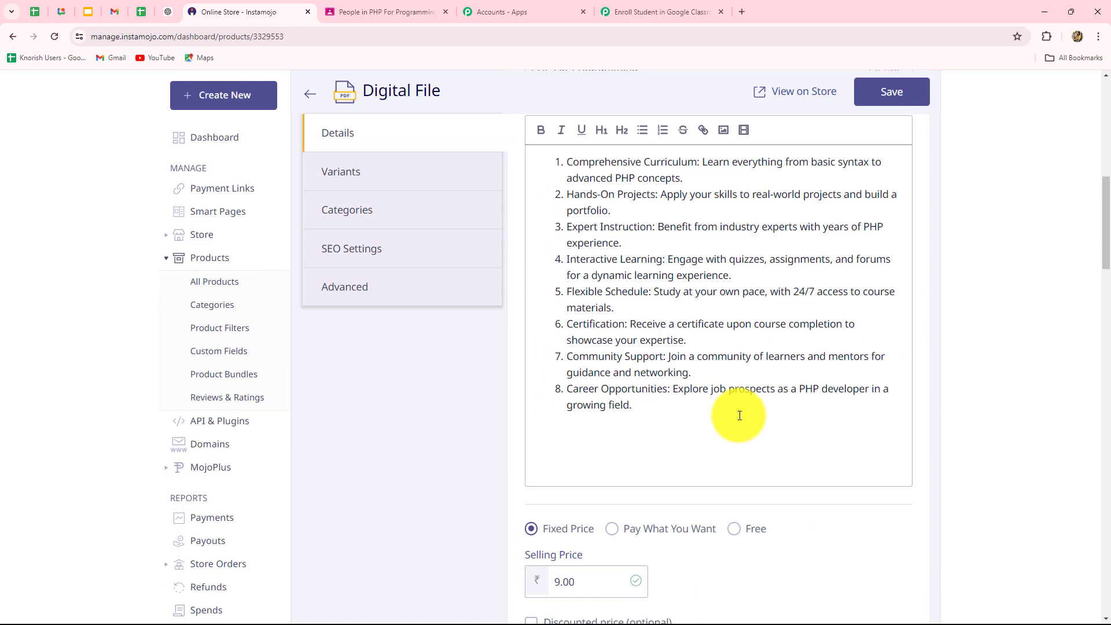
pyautogui.scroll(3, 732, 427)
pyautogui.scroll(7, 733, 427)
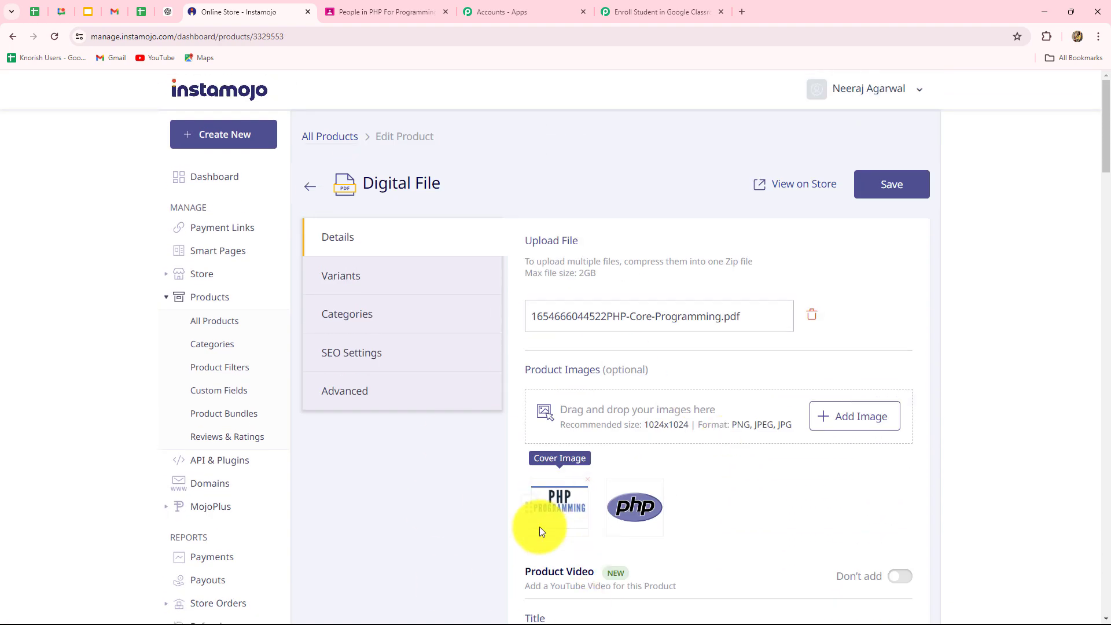
pyautogui.scroll(-7, 710, 471)
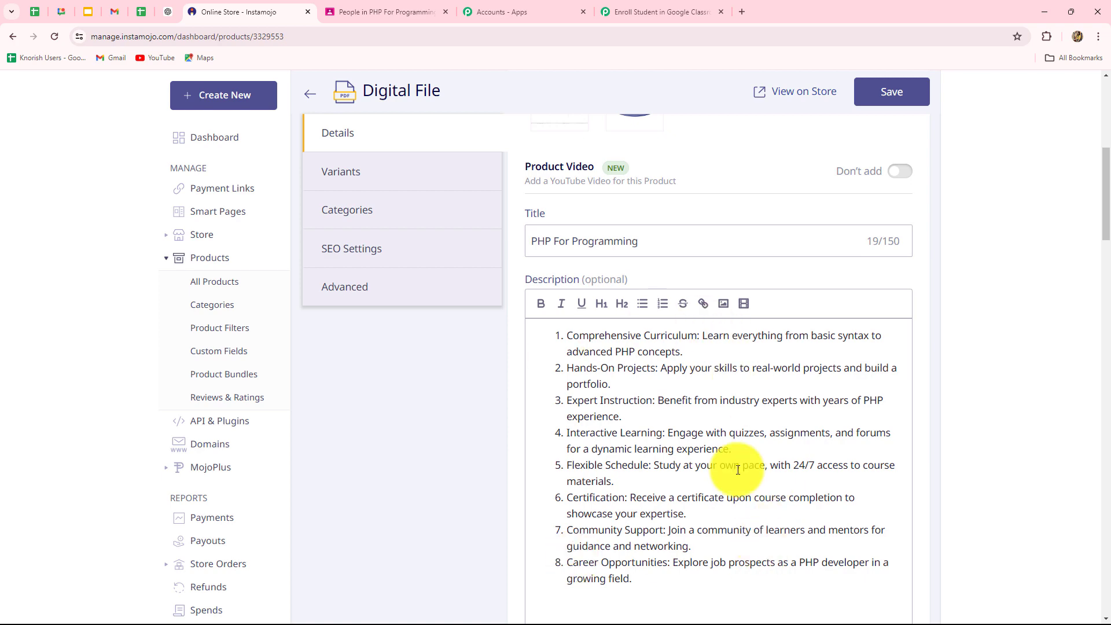
pyautogui.scroll(-8, 855, 498)
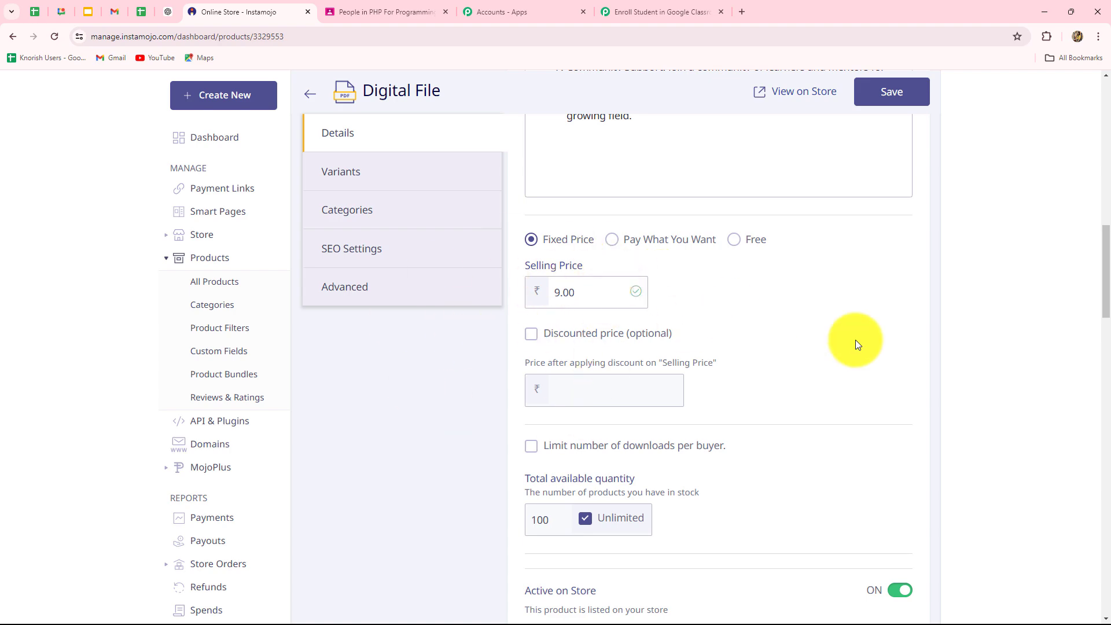
pyautogui.scroll(-5, 886, 422)
pyautogui.scroll(15, 887, 421)
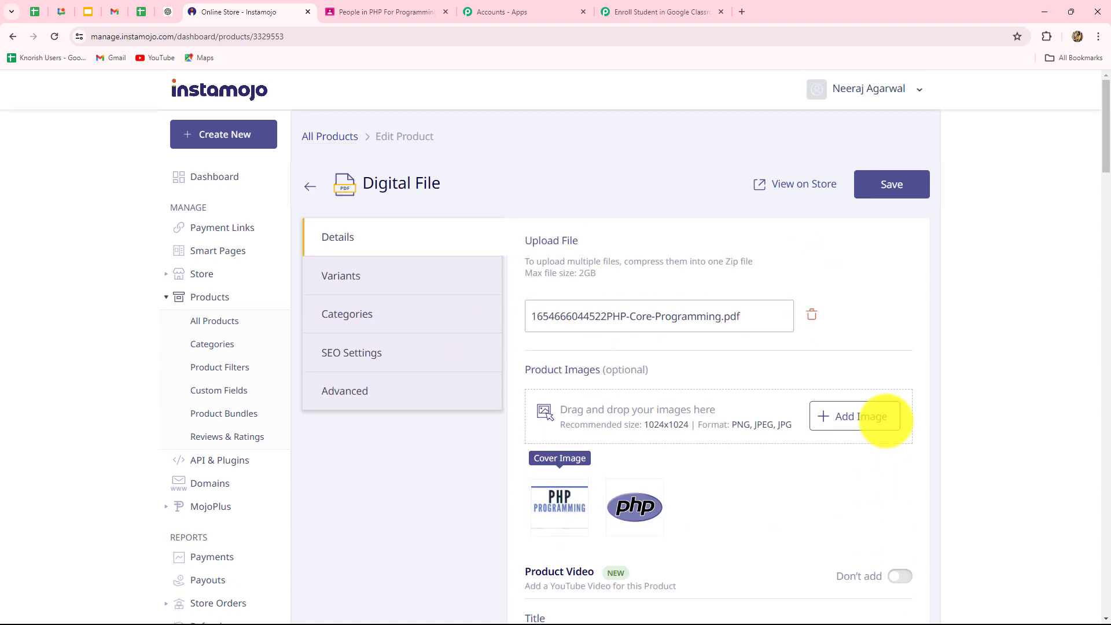
pyautogui.scroll(-5, 885, 421)
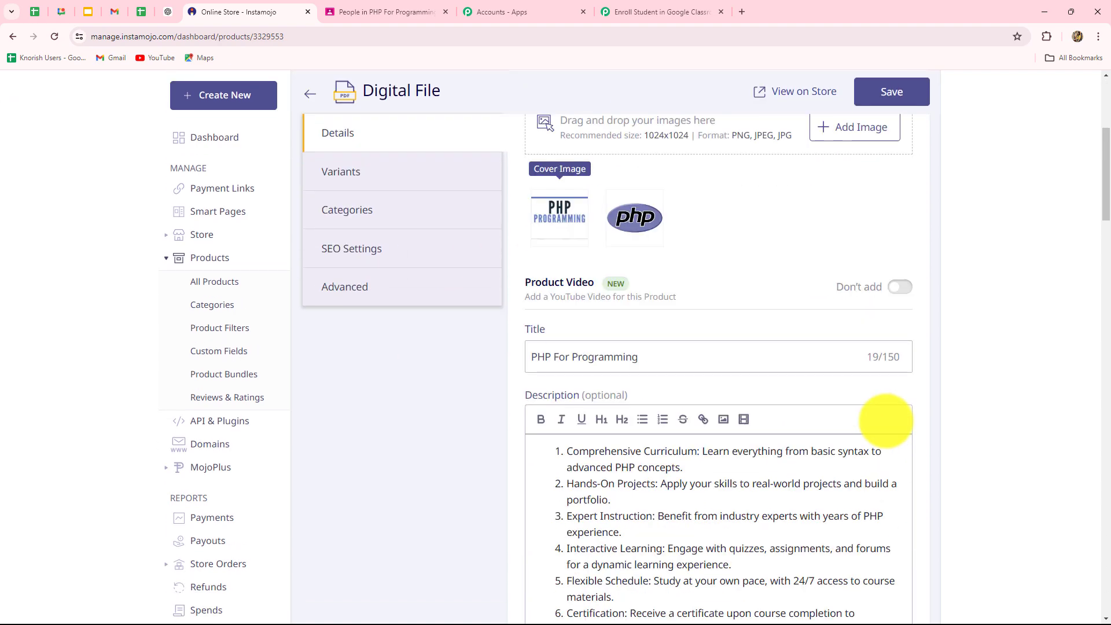
pyautogui.scroll(-5, 885, 421)
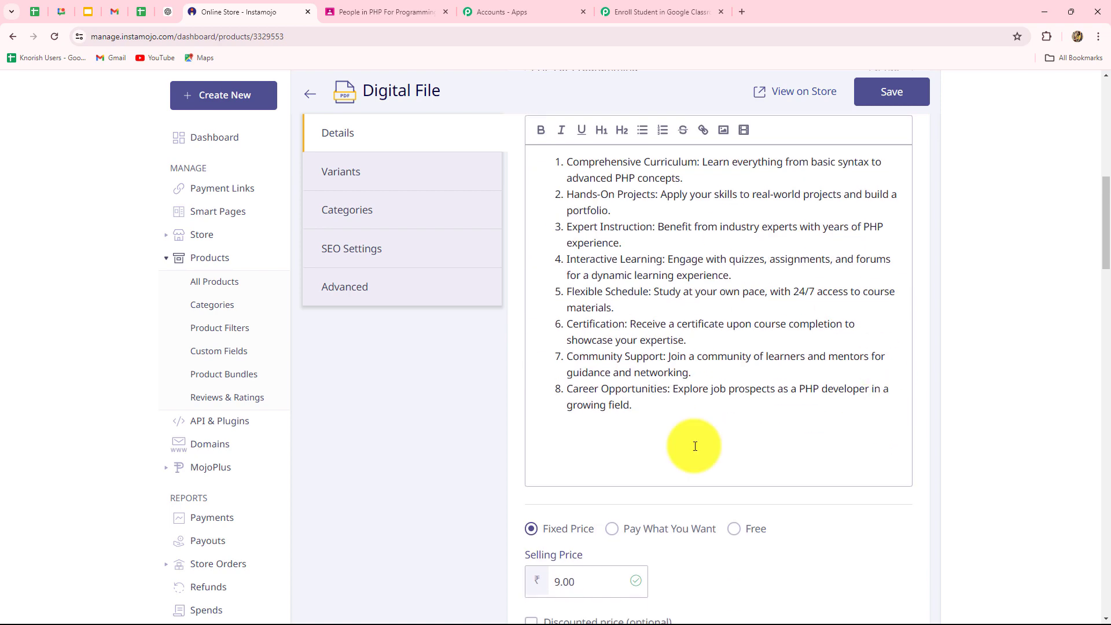
pyautogui.scroll(-4, 696, 445)
pyautogui.scroll(4, 699, 443)
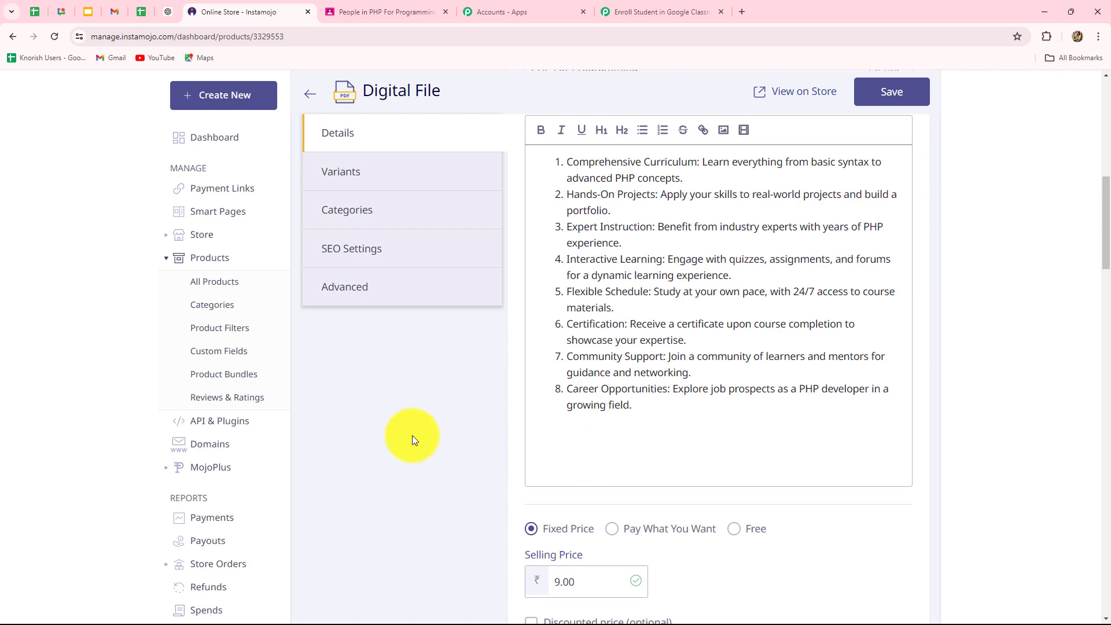
pyautogui.scroll(4, 412, 435)
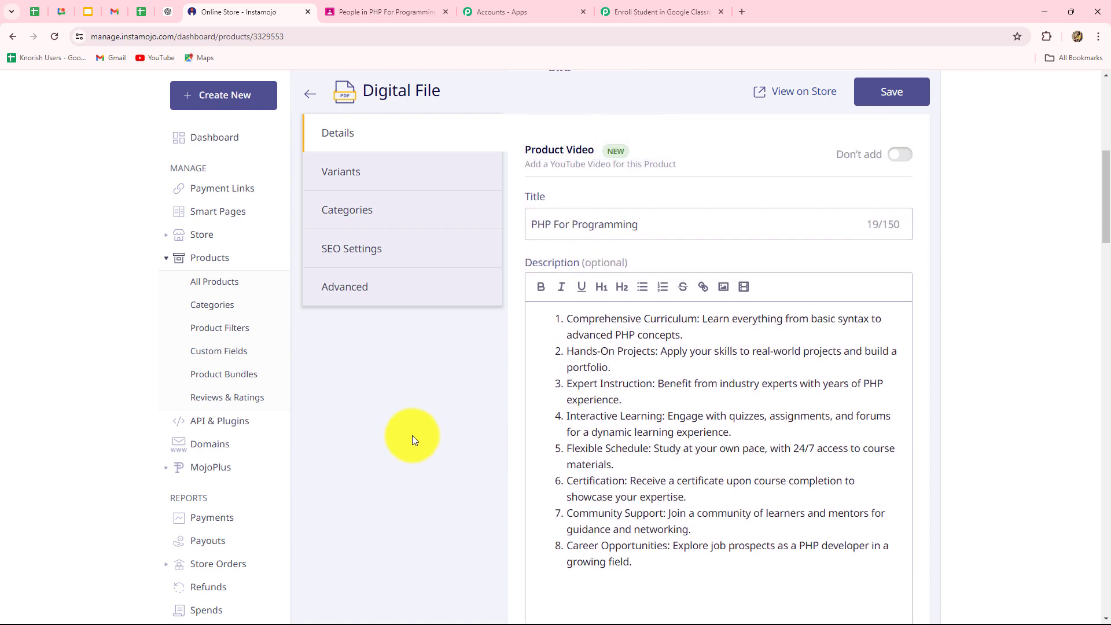
pyautogui.scroll(-1, 351, 291)
pyautogui.click(352, 291)
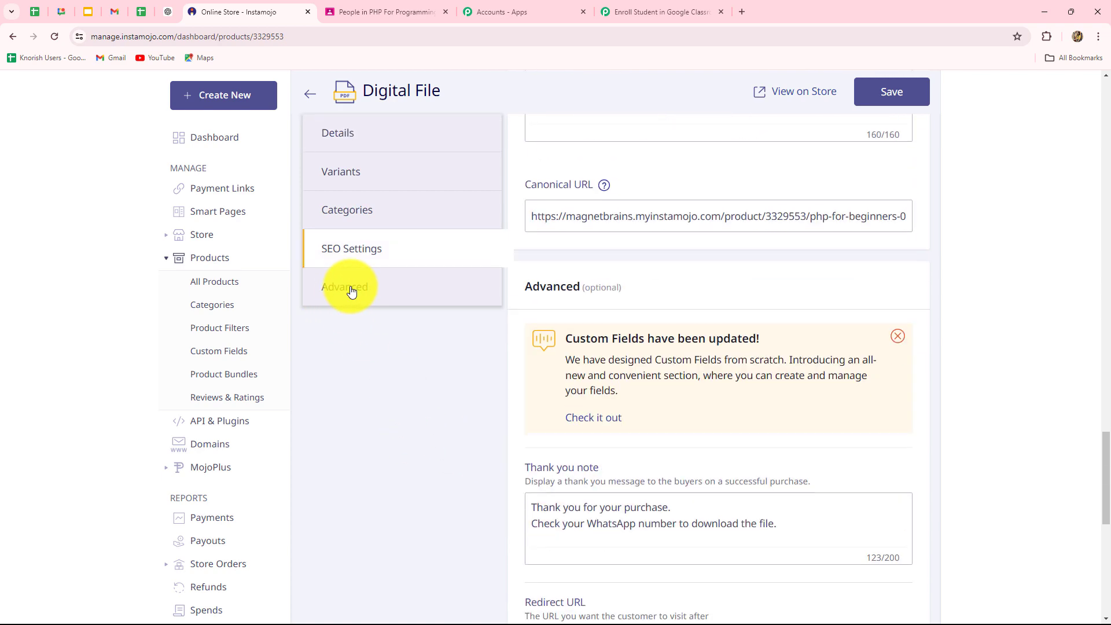
pyautogui.scroll(-1, 732, 422)
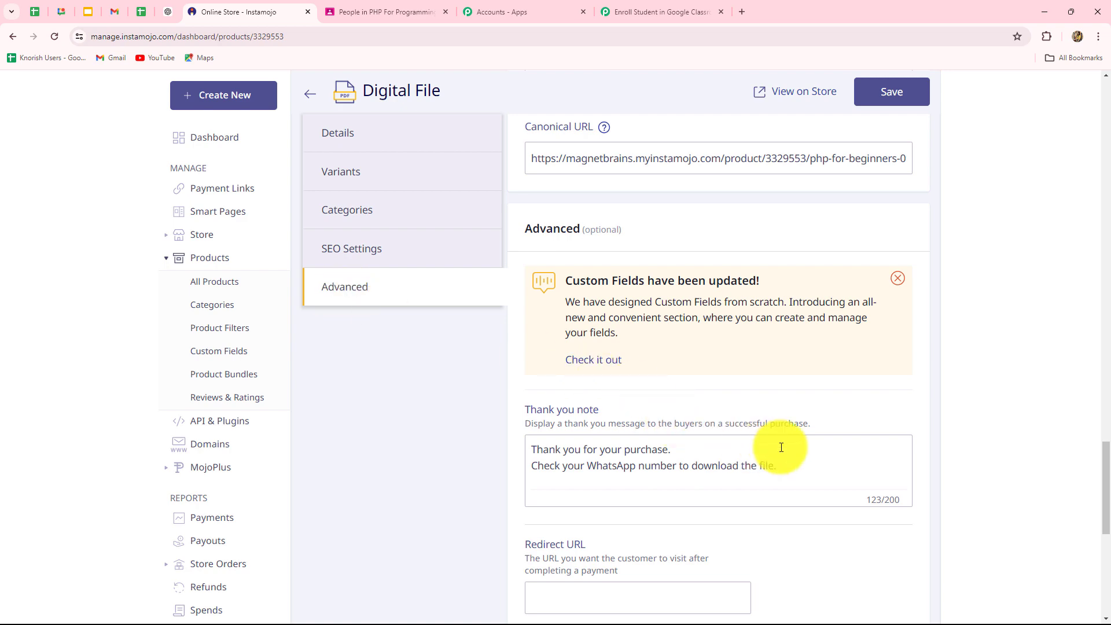
pyautogui.scroll(-3, 781, 447)
pyautogui.scroll(-3, 781, 447)
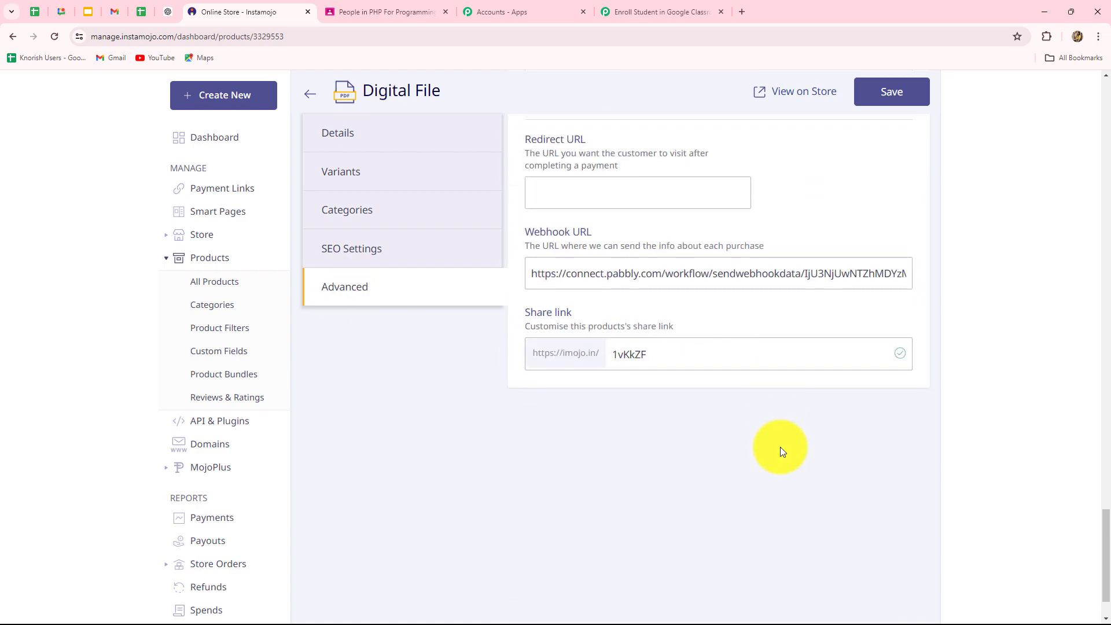
pyautogui.scroll(1, 781, 449)
pyautogui.scroll(-2, 780, 446)
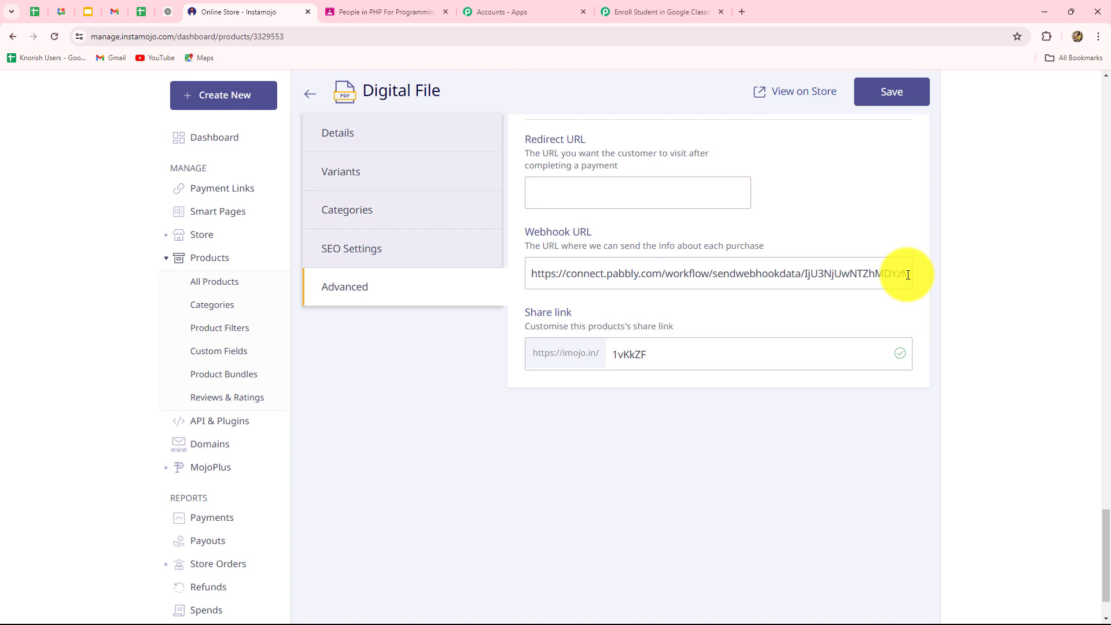
# - Replace the old Webhook URL with the copied Pabbly webhook URL and save the product
pyautogui.moveTo(908, 274); pyautogui.dragTo(515, 293)
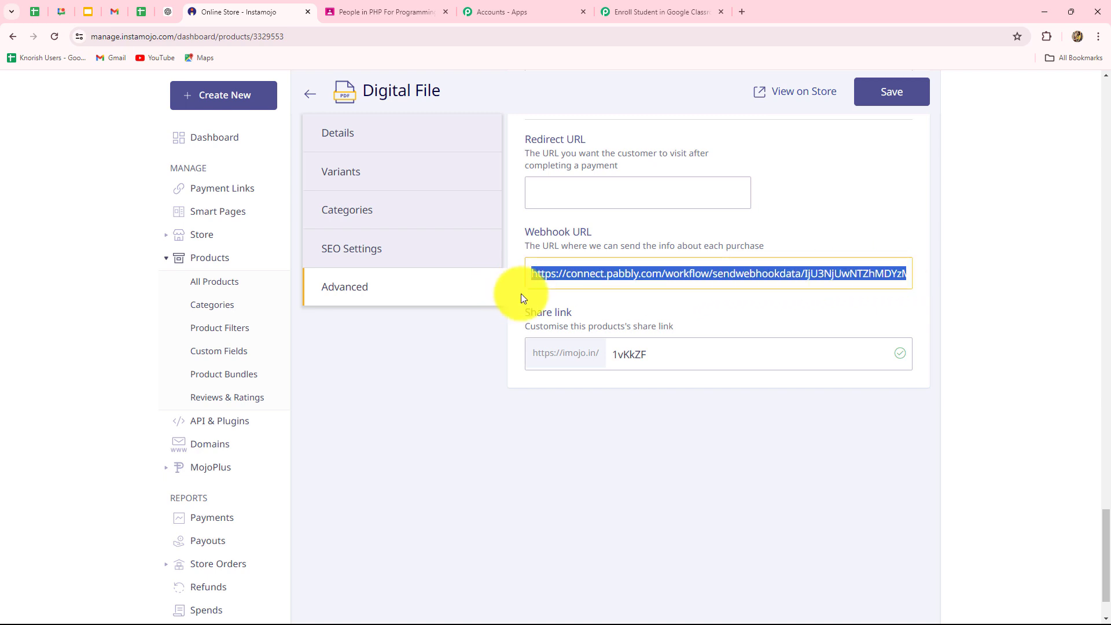
pyautogui.moveTo(799, 290); pyautogui.dragTo(526, 284)
pyautogui.press('BackSpace')
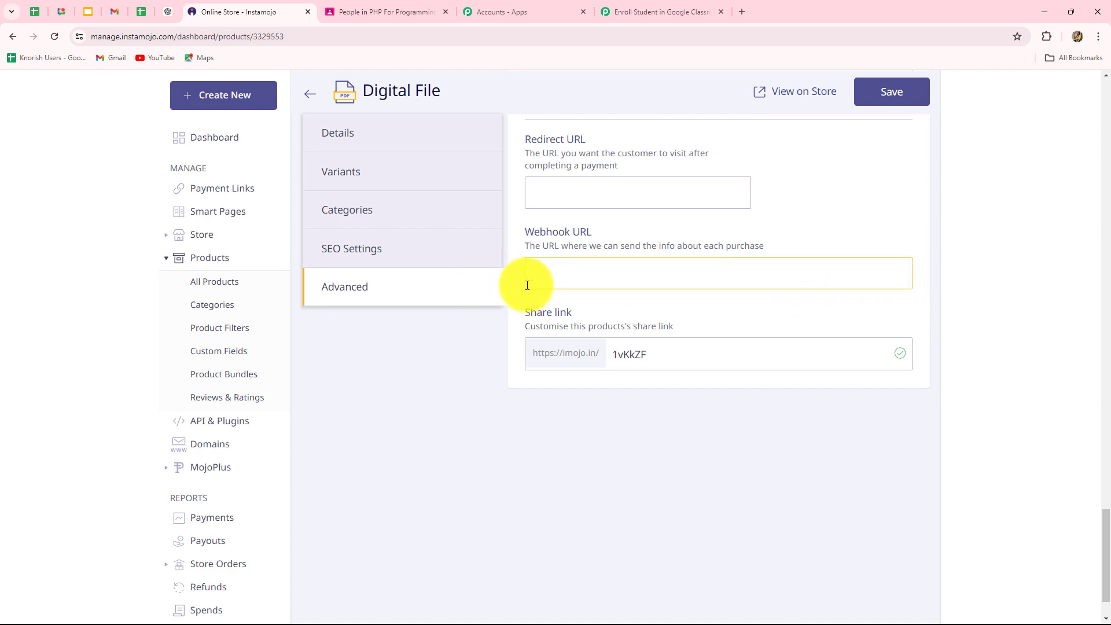
pyautogui.hotkey('ctrl', 'v')
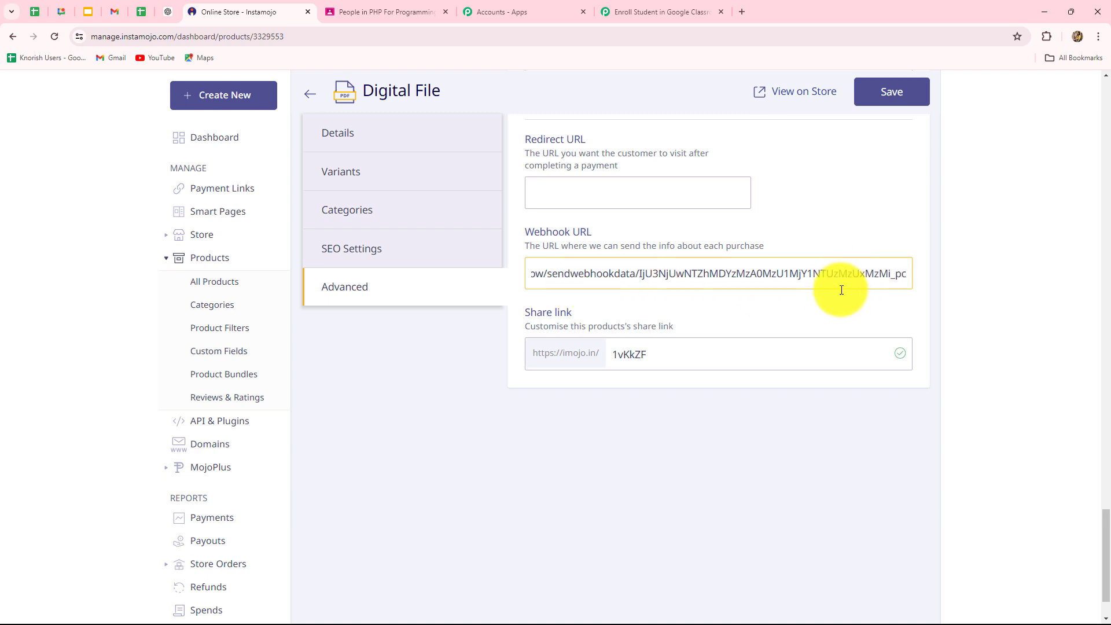
pyautogui.scroll(2, 840, 290)
pyautogui.click(894, 96)
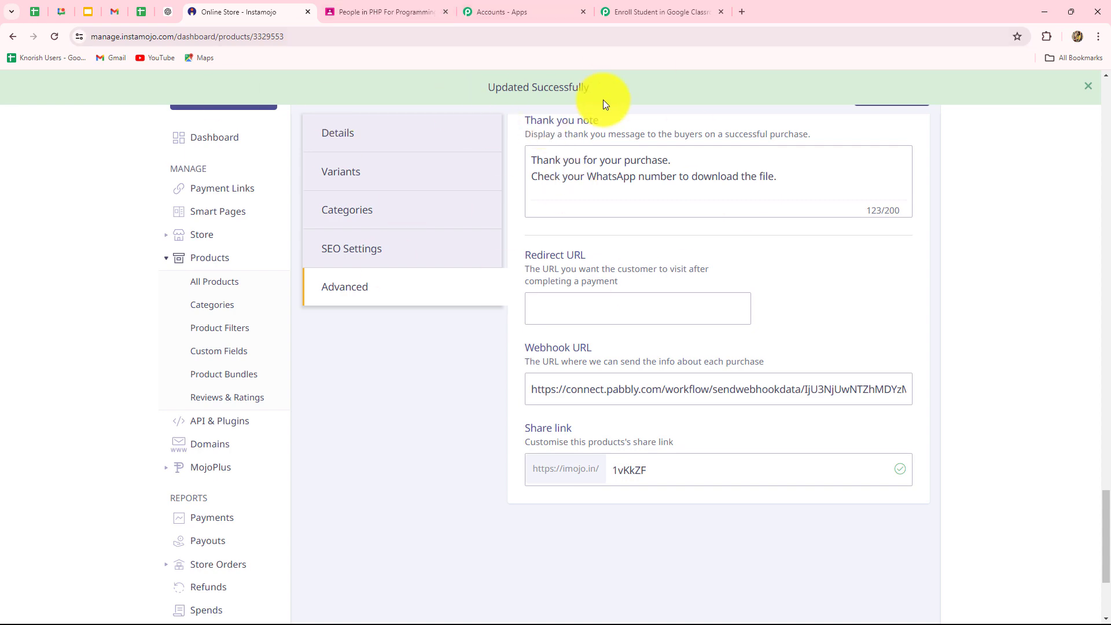
# - Verify the Pabbly New Sale trigger still awaits a webhook response, then return to Instamojo
pyautogui.click(624, 7)
pyautogui.scroll(-5, 928, 293)
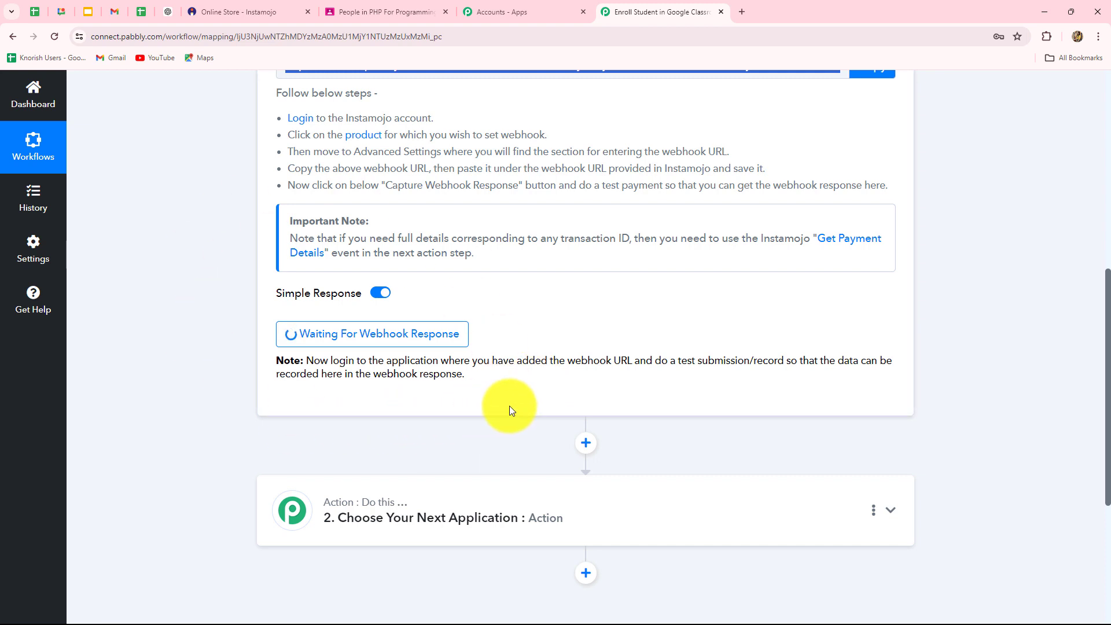
pyautogui.scroll(4, 509, 405)
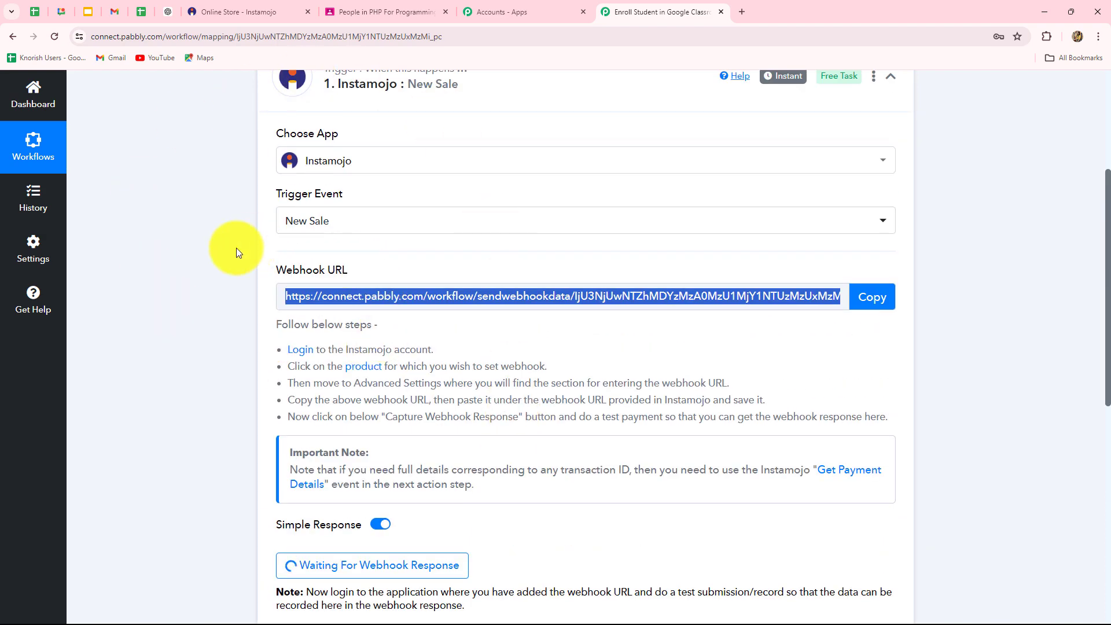
pyautogui.scroll(-3, 387, 257)
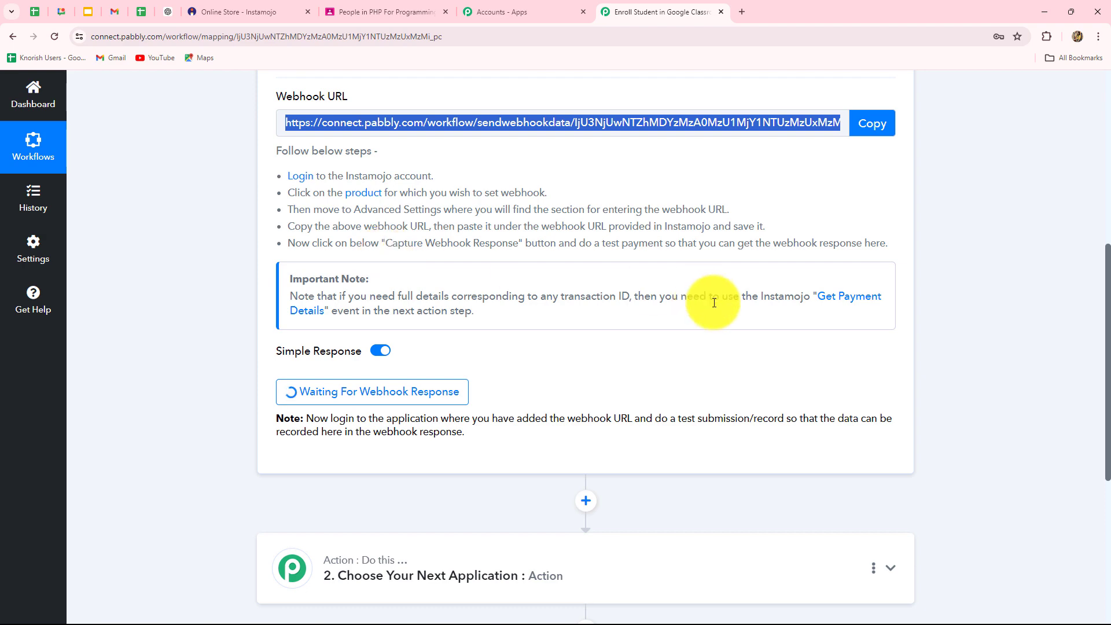
pyautogui.click(234, 7)
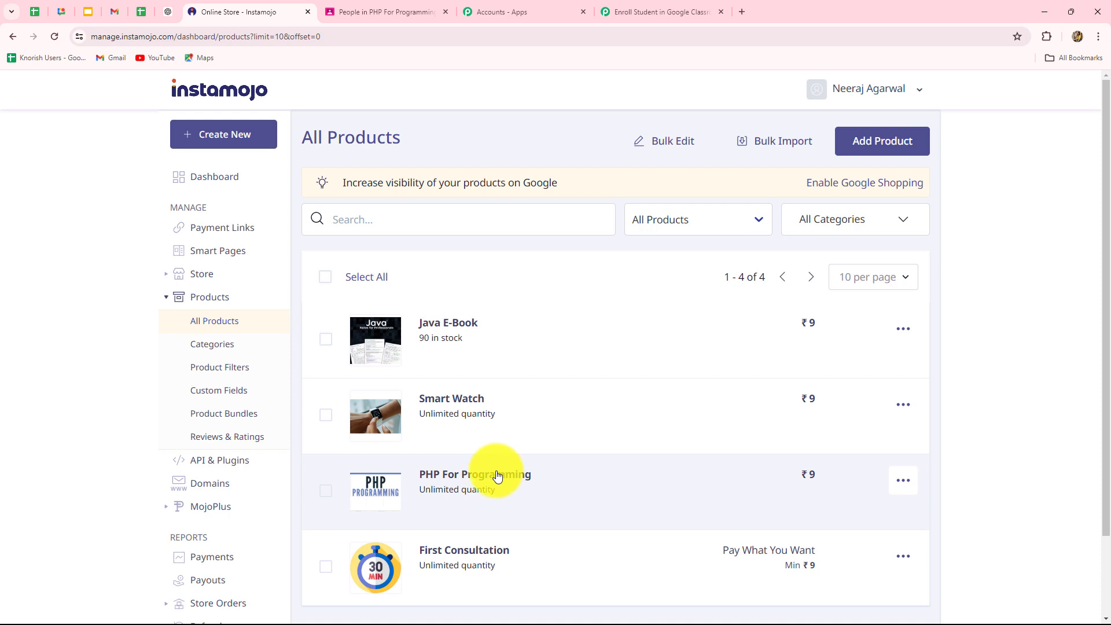
# - Open PHP For Programming's public store page and start buying it with Buy Now
pyautogui.click(497, 477)
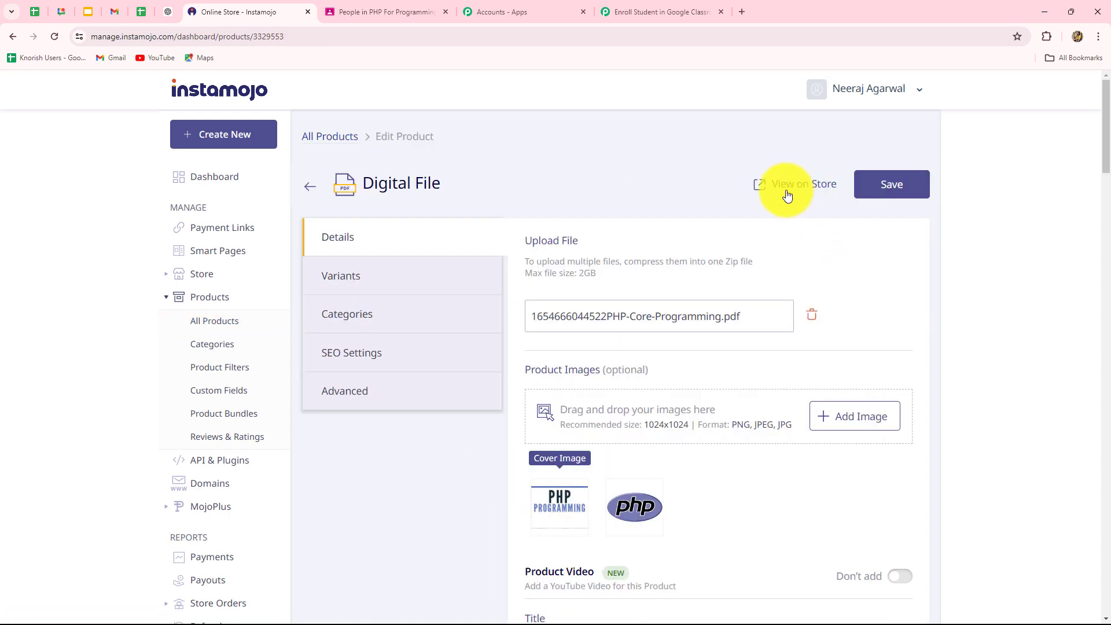
pyautogui.click(805, 186)
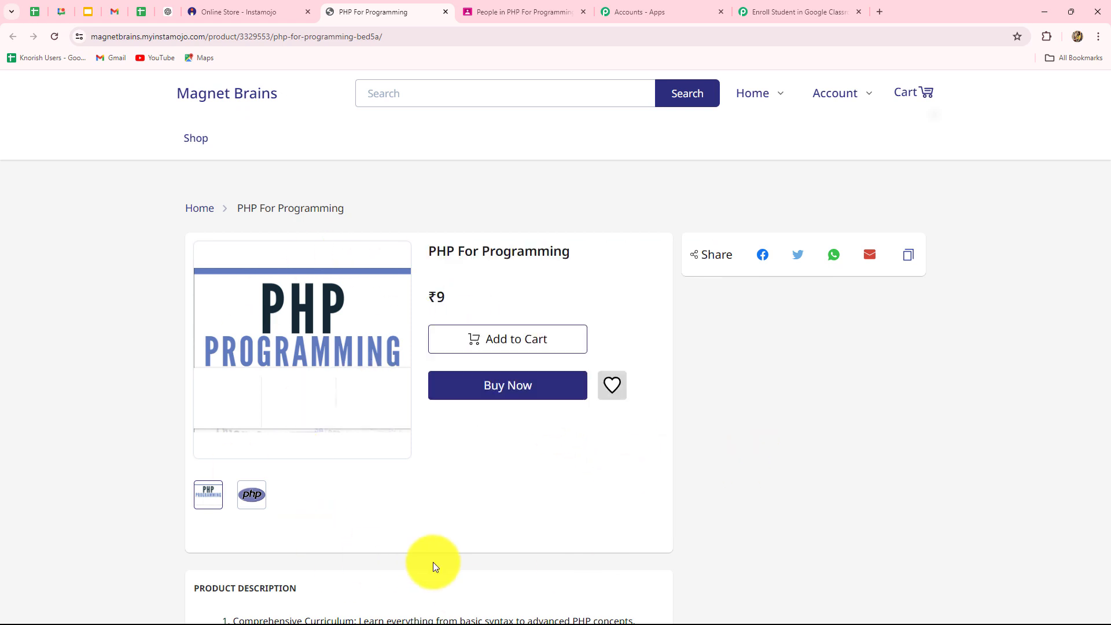
pyautogui.click(461, 392)
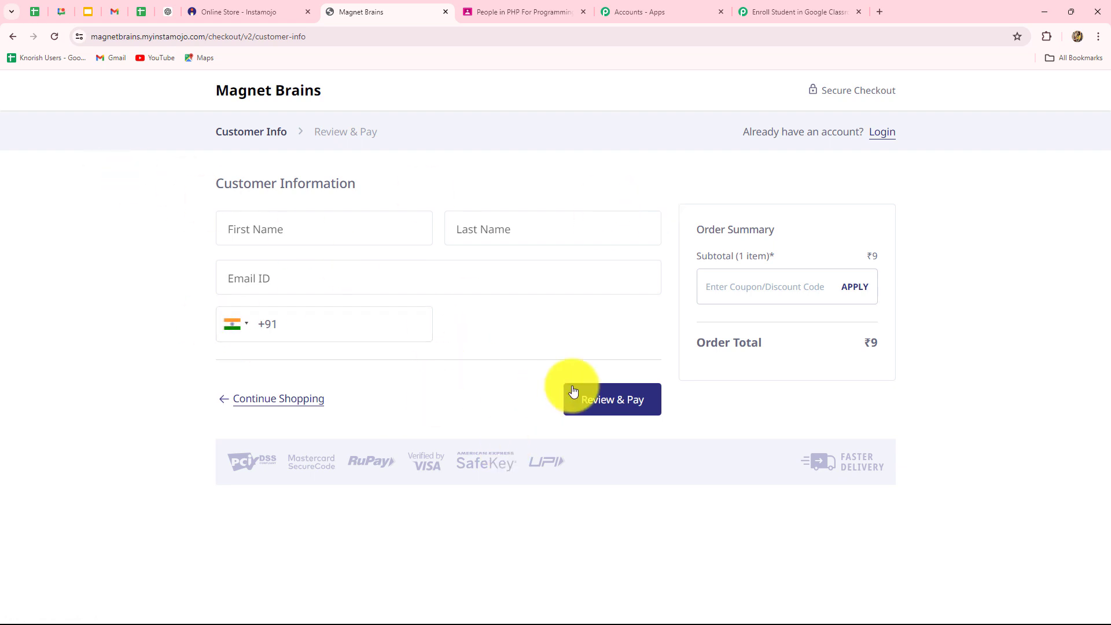
# - Fill in the buyer's first name, last name, e-mail address and mobile number at checkout
pyautogui.click(275, 232)
pyautogui.write('New')
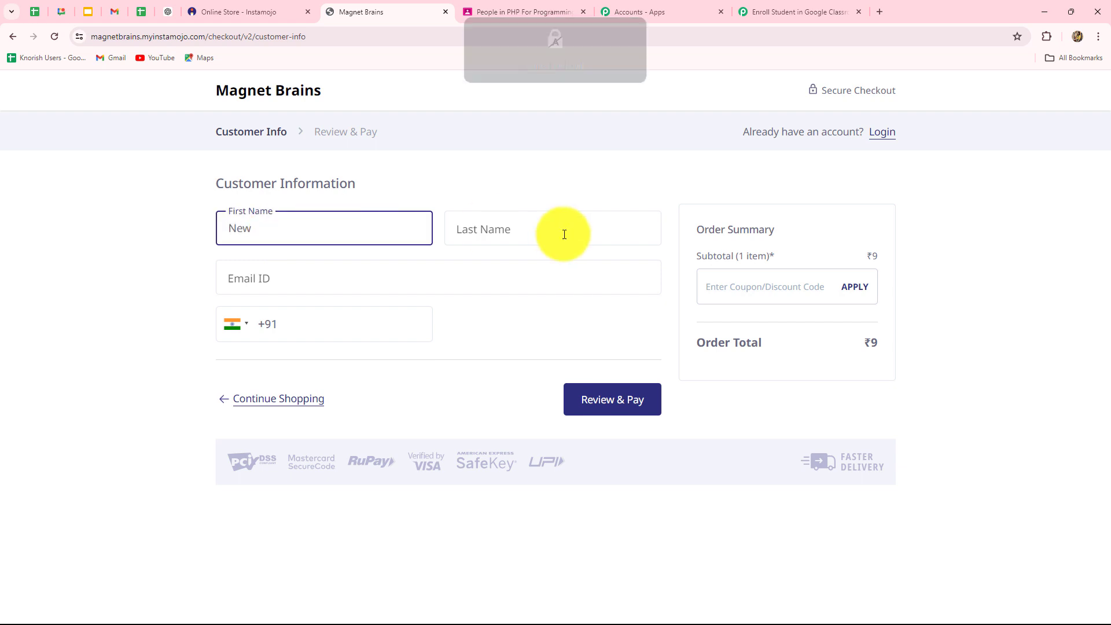
pyautogui.click(563, 234)
pyautogui.press('capslock')
pyautogui.write('Student')
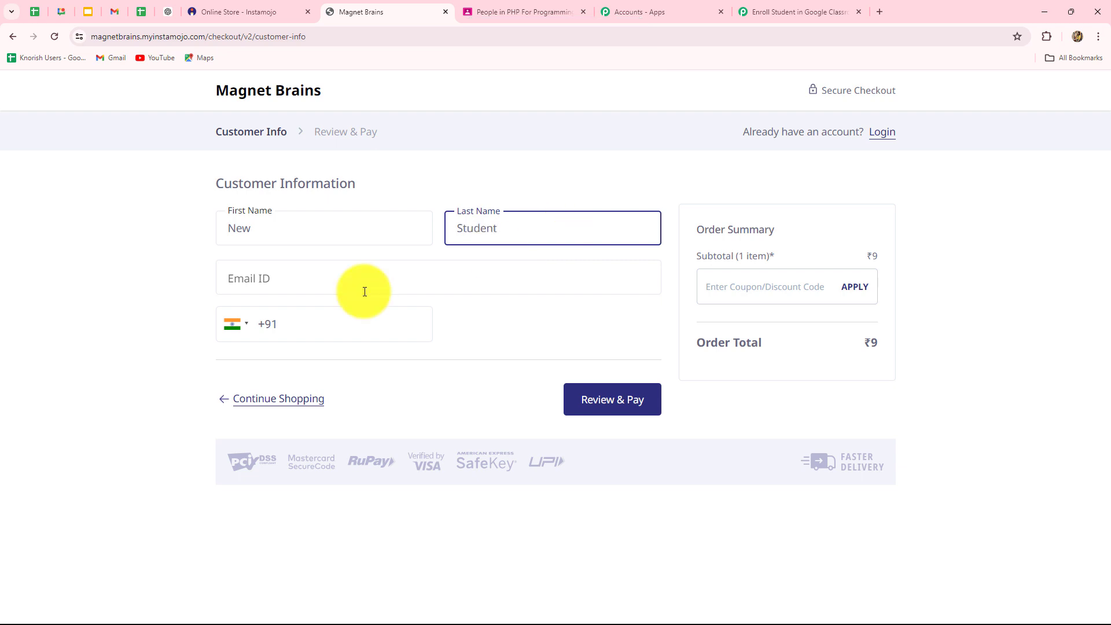
pyautogui.click(290, 280)
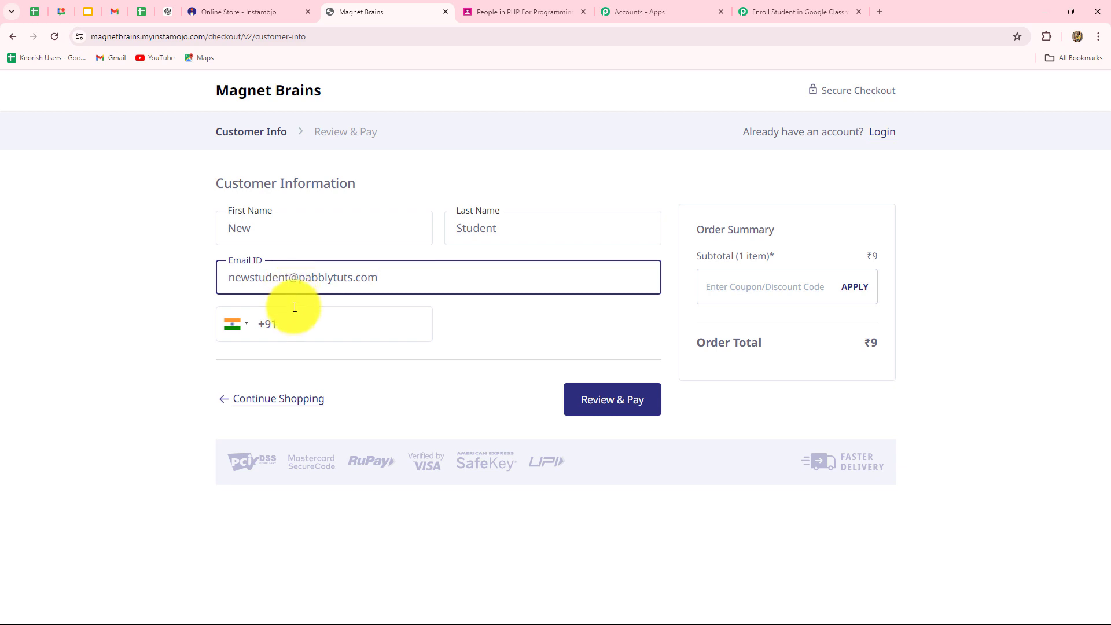
pyautogui.click(285, 321)
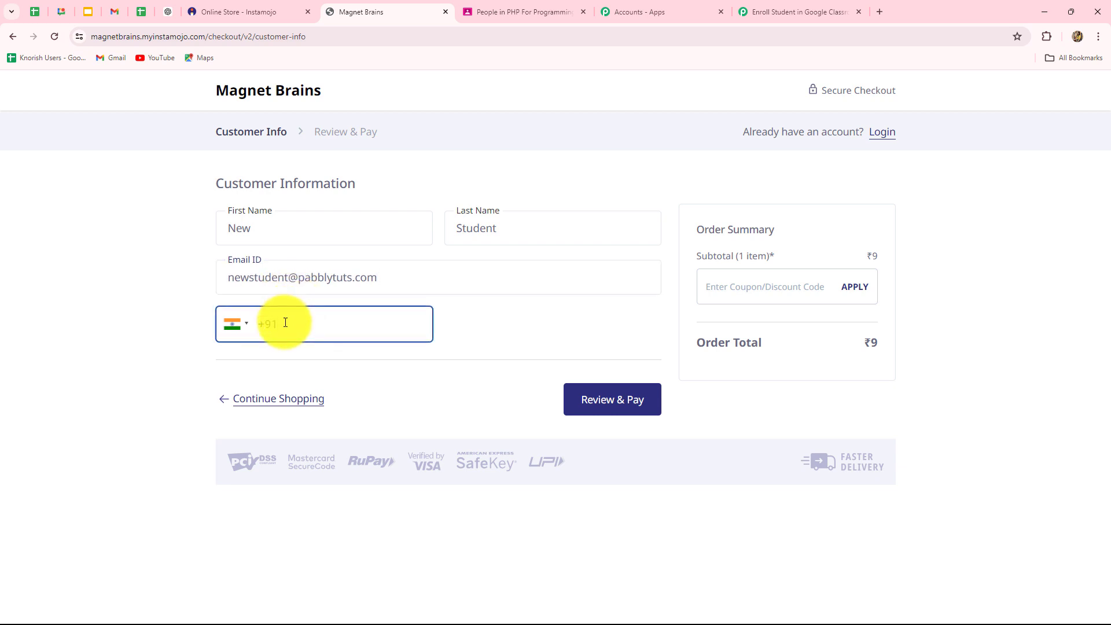
# - Enter the buyer's phone number, pay ₹9 for PHP For Programming via UPI, then return to Pabbly
pyautogui.write('9090909090')
pyautogui.click(605, 409)
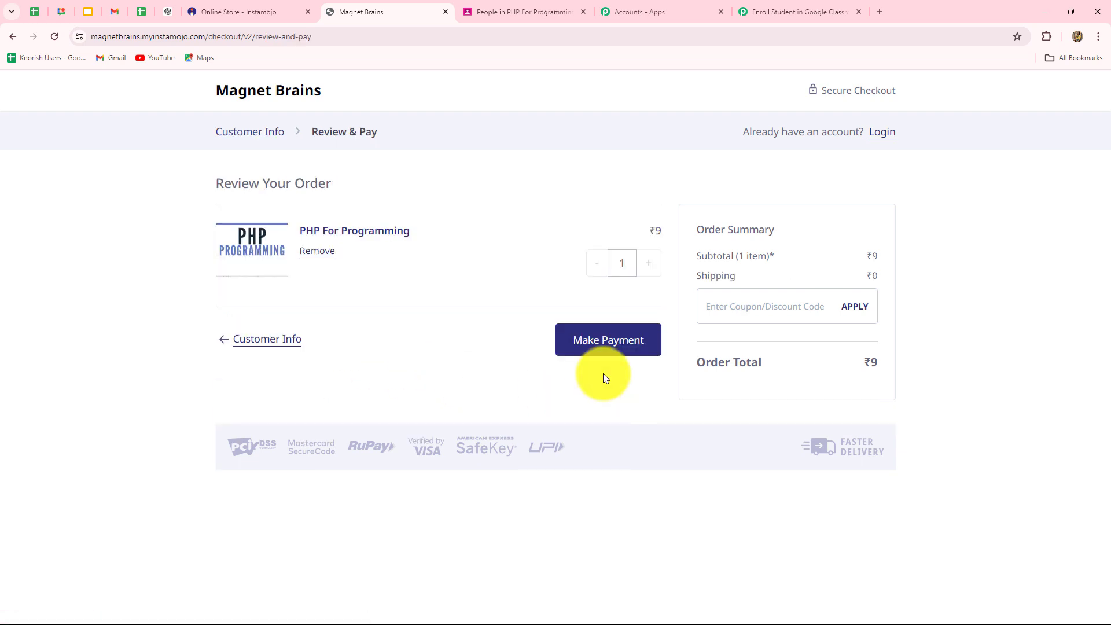
pyautogui.click(598, 353)
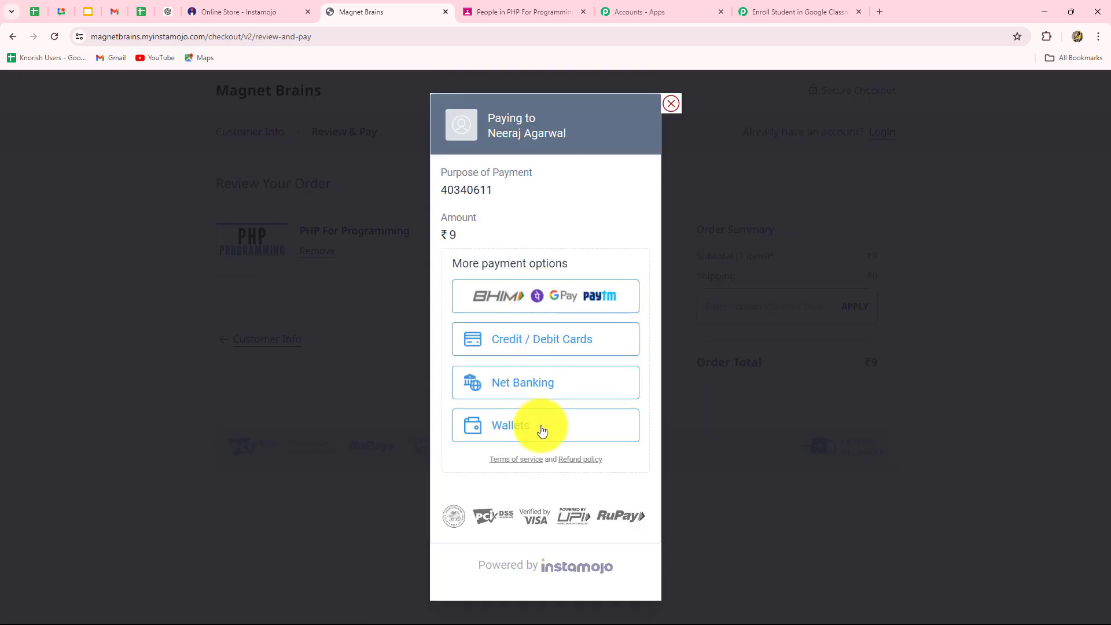
pyautogui.click(477, 305)
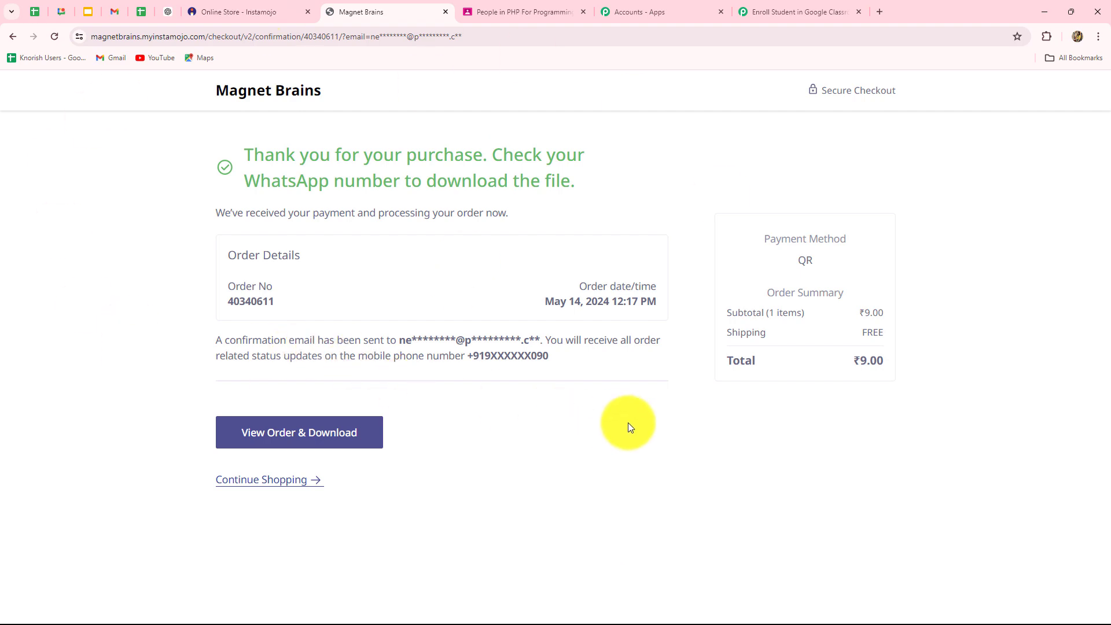
pyautogui.click(778, 11)
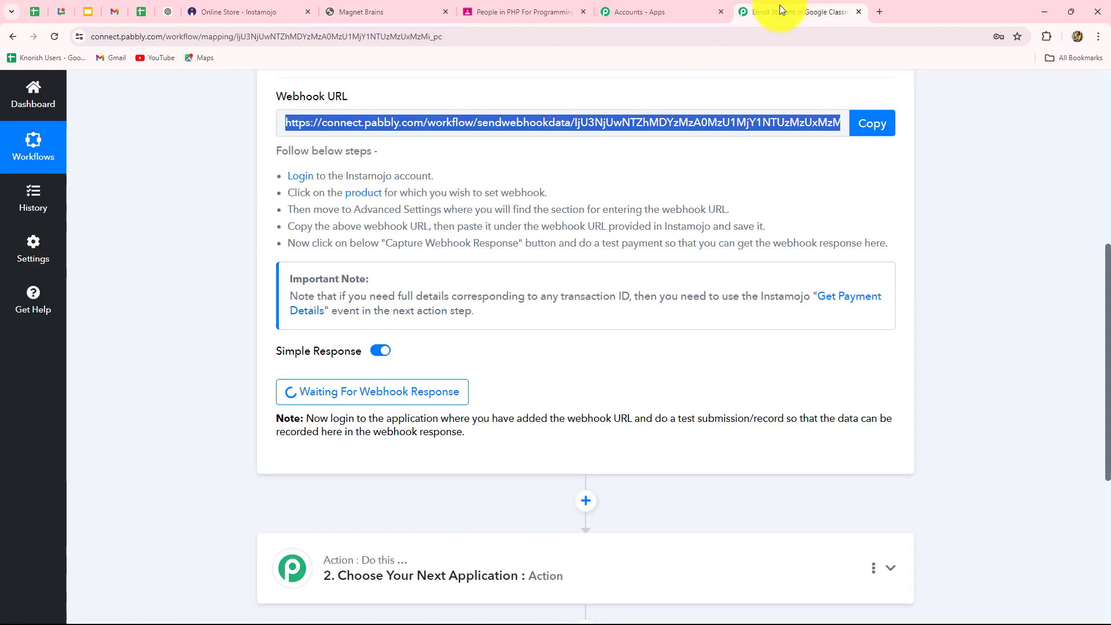
# - Review the captured Status, Purpose, Payment Request Id and Payment Id values
pyautogui.scroll(-8, 956, 405)
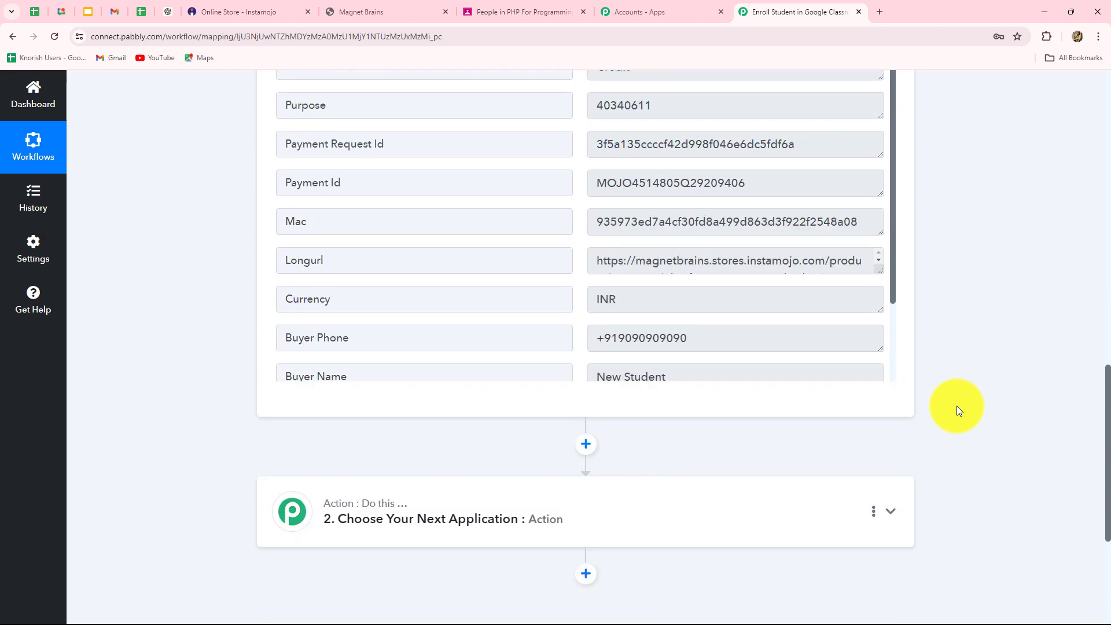
pyautogui.scroll(3, 957, 405)
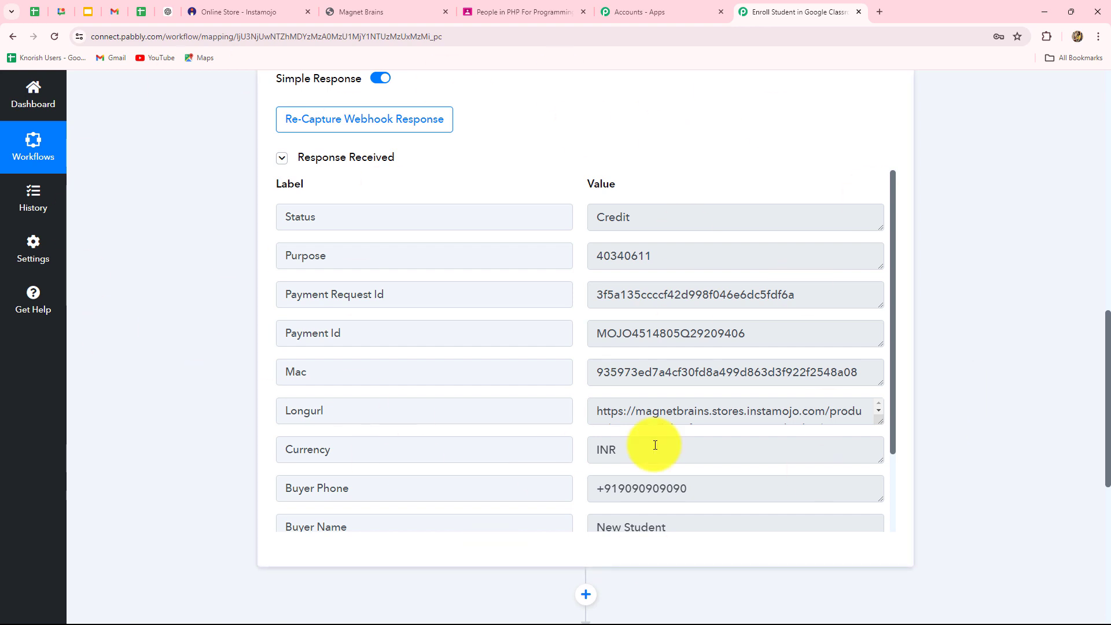
pyautogui.moveTo(641, 216); pyautogui.dragTo(552, 227)
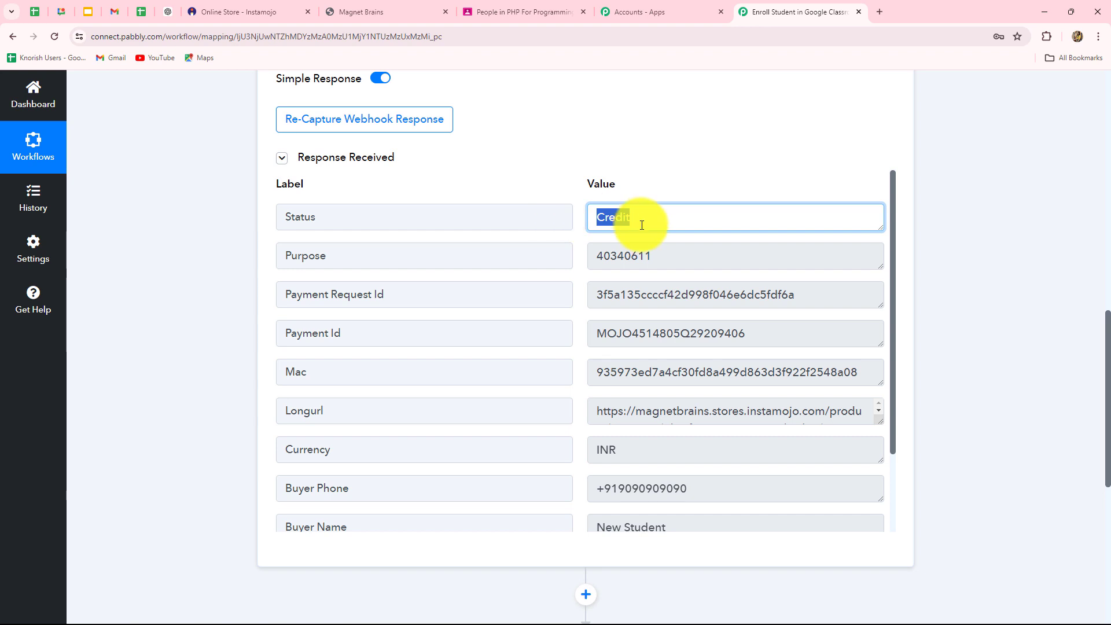
pyautogui.press('Tab')
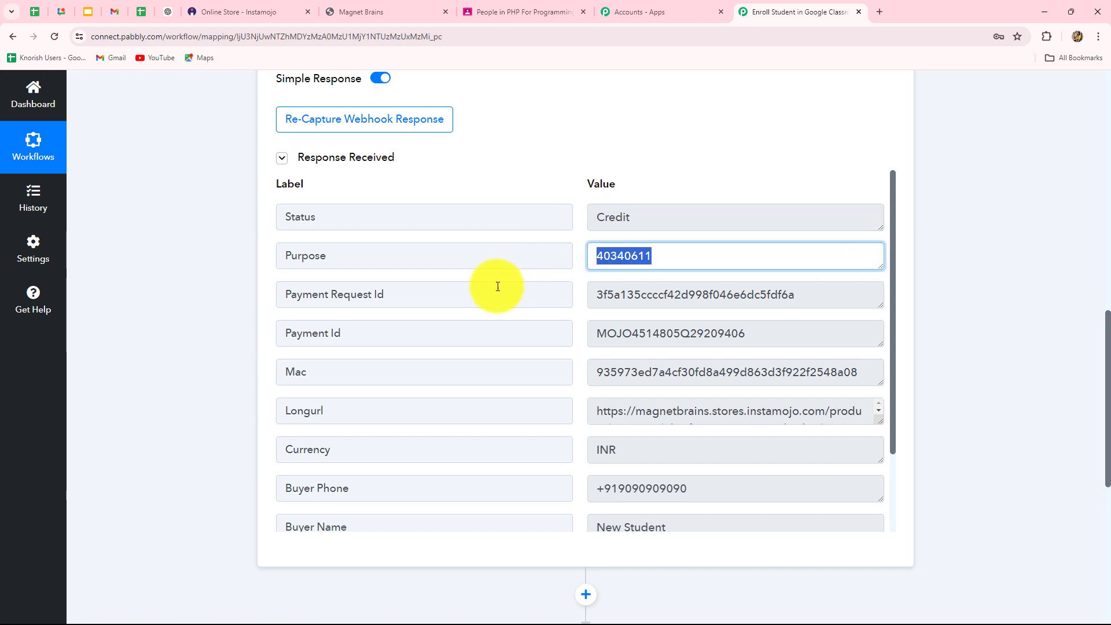
pyautogui.press('Tab')
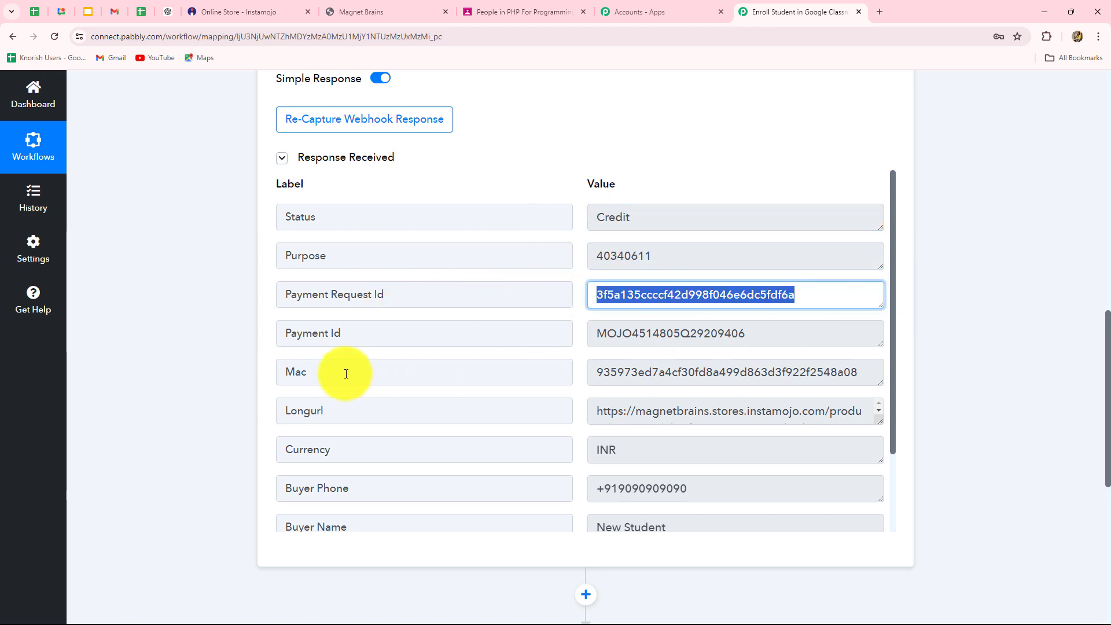
pyautogui.press('Tab')
# - Enlarge Longurl to show the full product URL, then review Currency and the buyer's phone, name and email
pyautogui.scroll(-3, 843, 330)
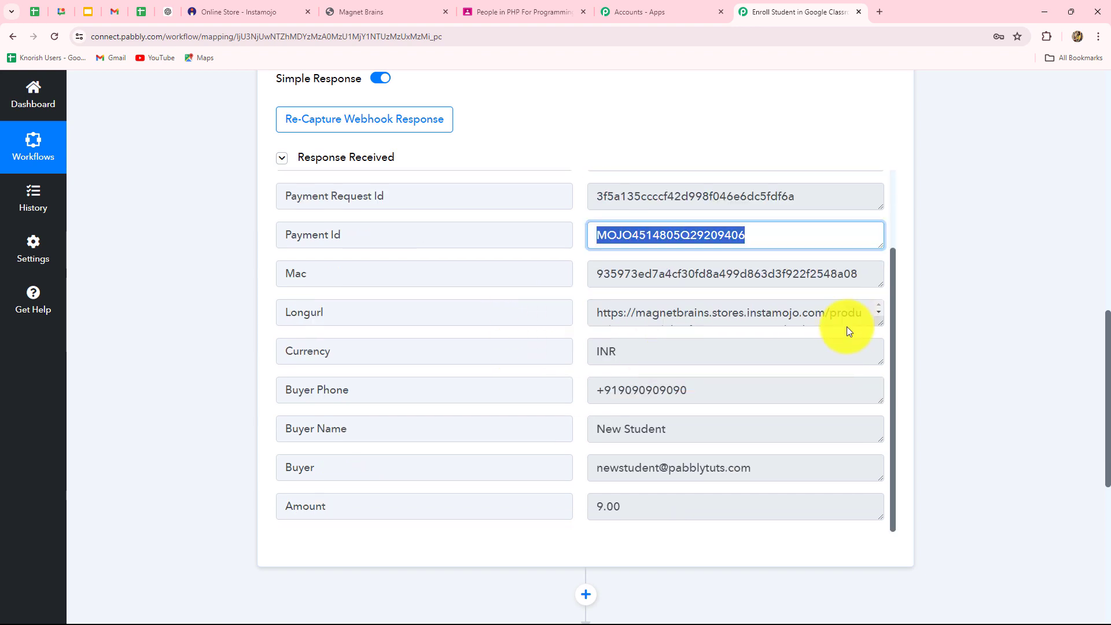
pyautogui.moveTo(877, 323); pyautogui.dragTo(880, 400)
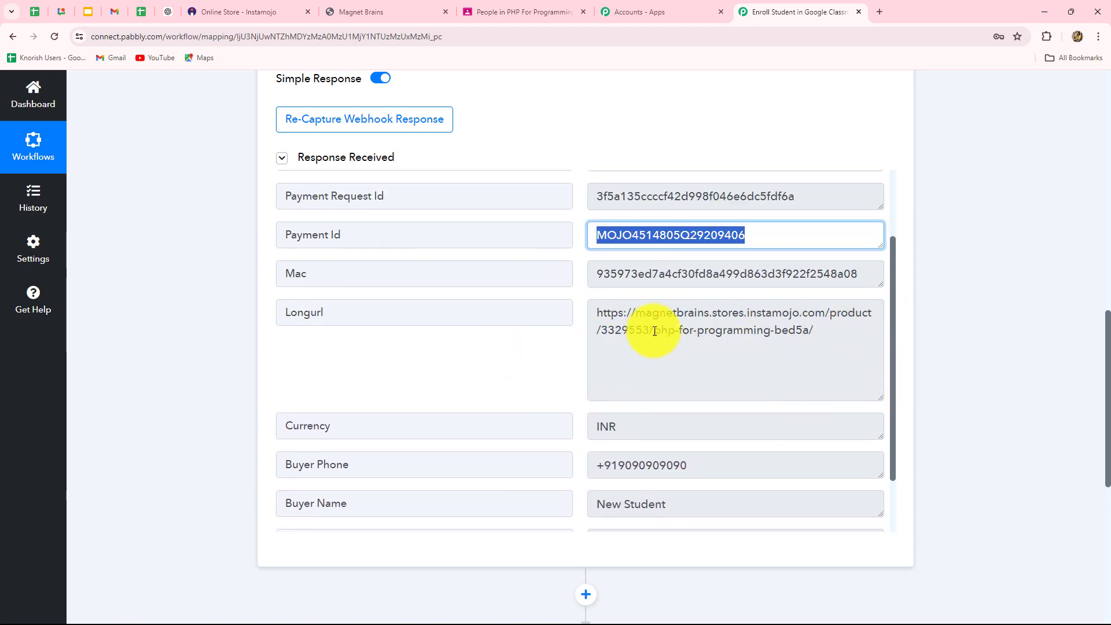
pyautogui.moveTo(652, 332); pyautogui.dragTo(803, 332)
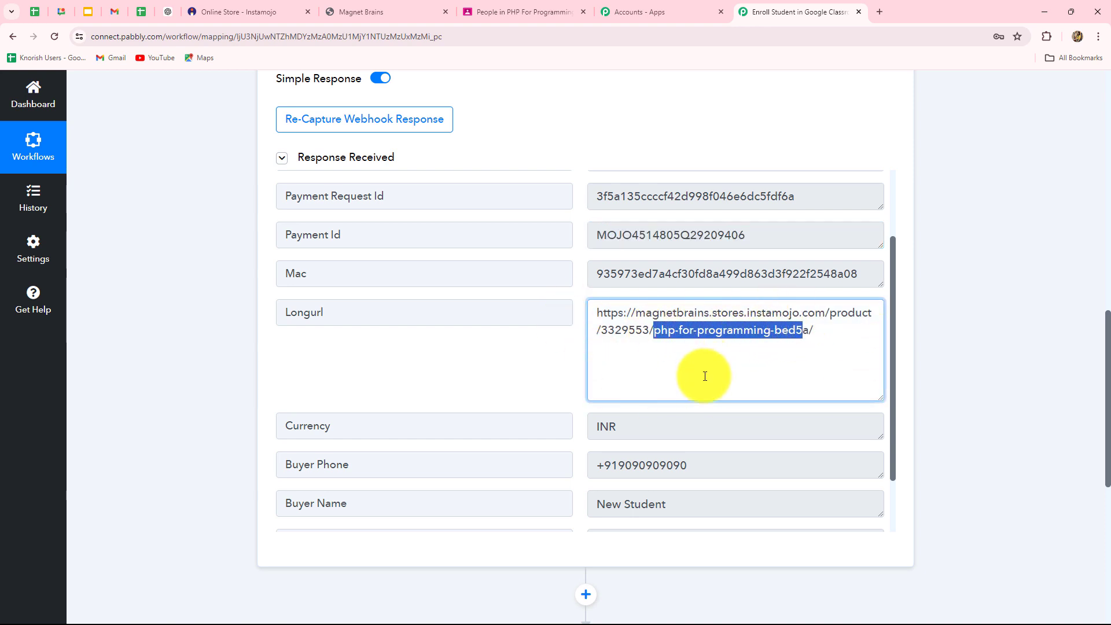
pyautogui.scroll(-1, 705, 376)
pyautogui.press('Tab')
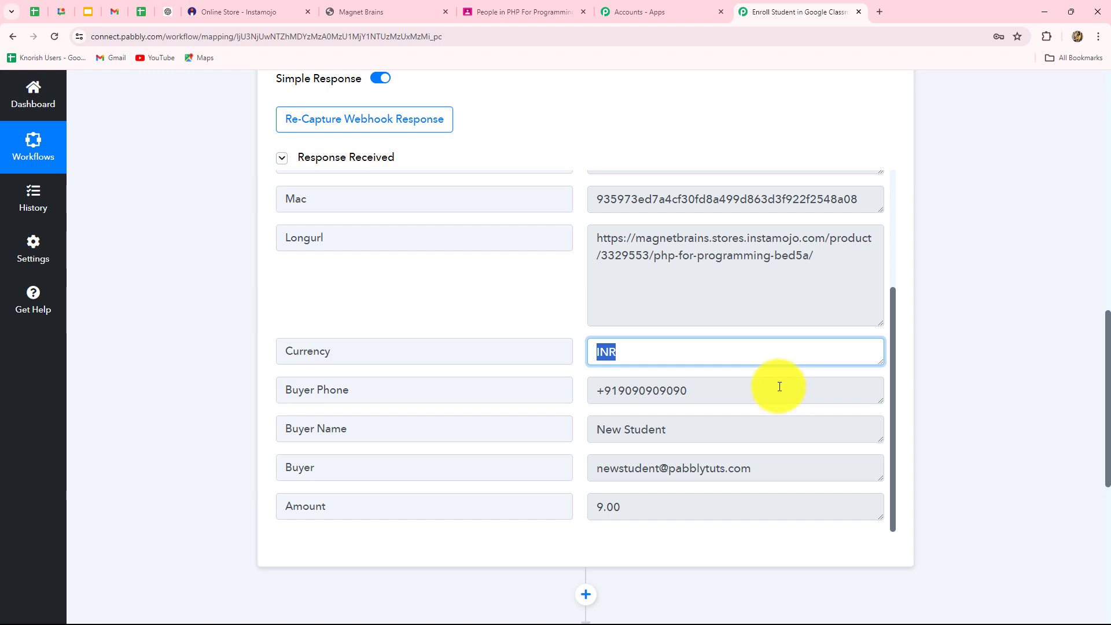
pyautogui.press('Tab')
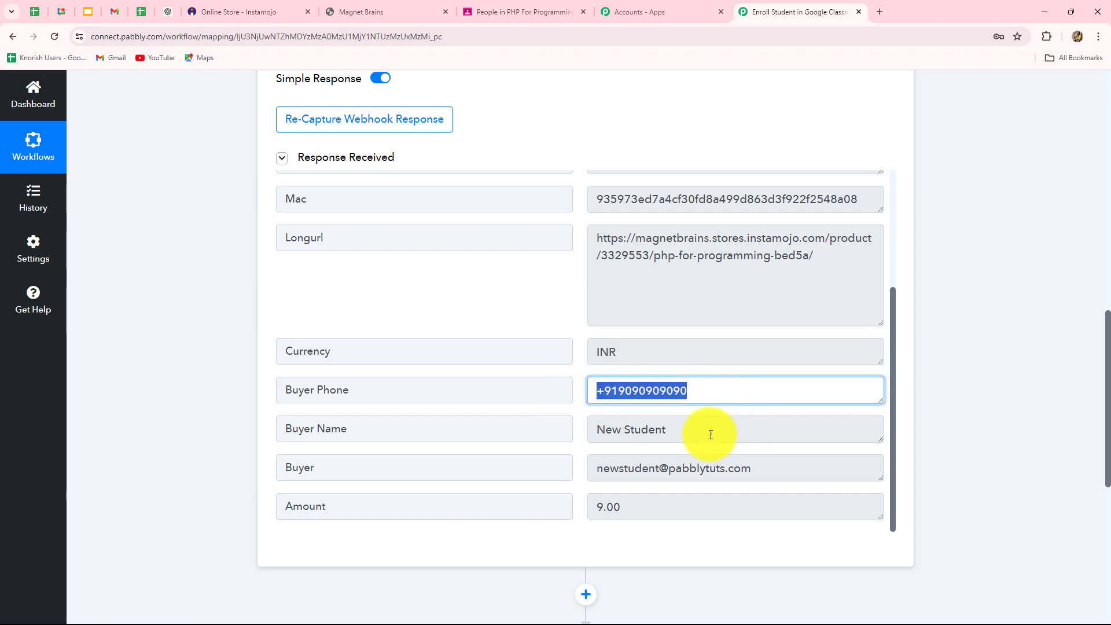
pyautogui.press('Tab')
pyautogui.press('Tab')
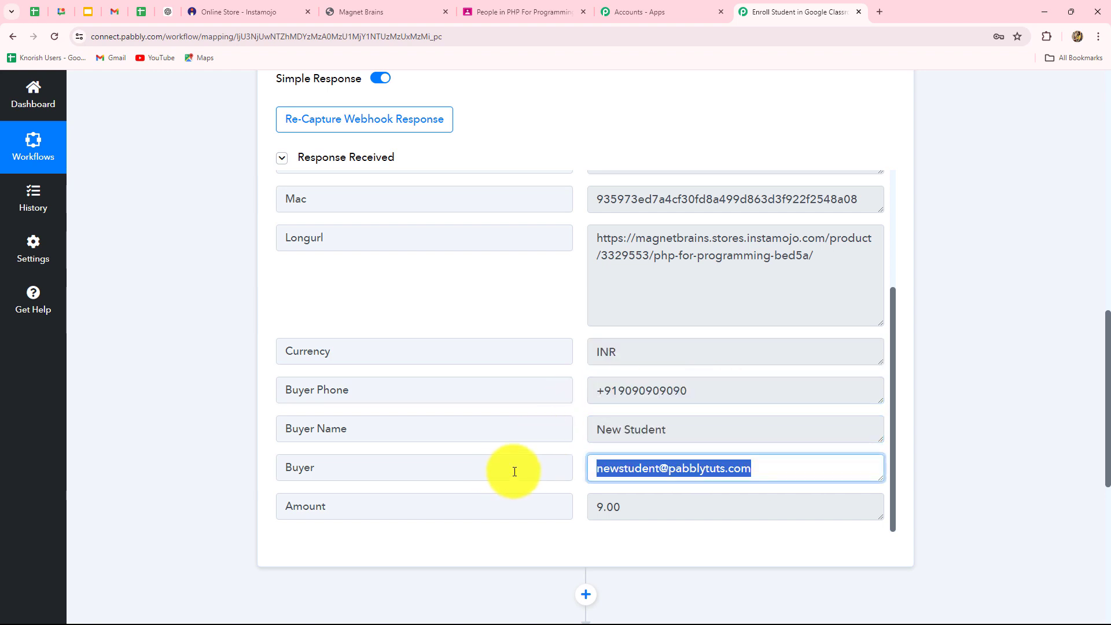
pyautogui.press('Tab')
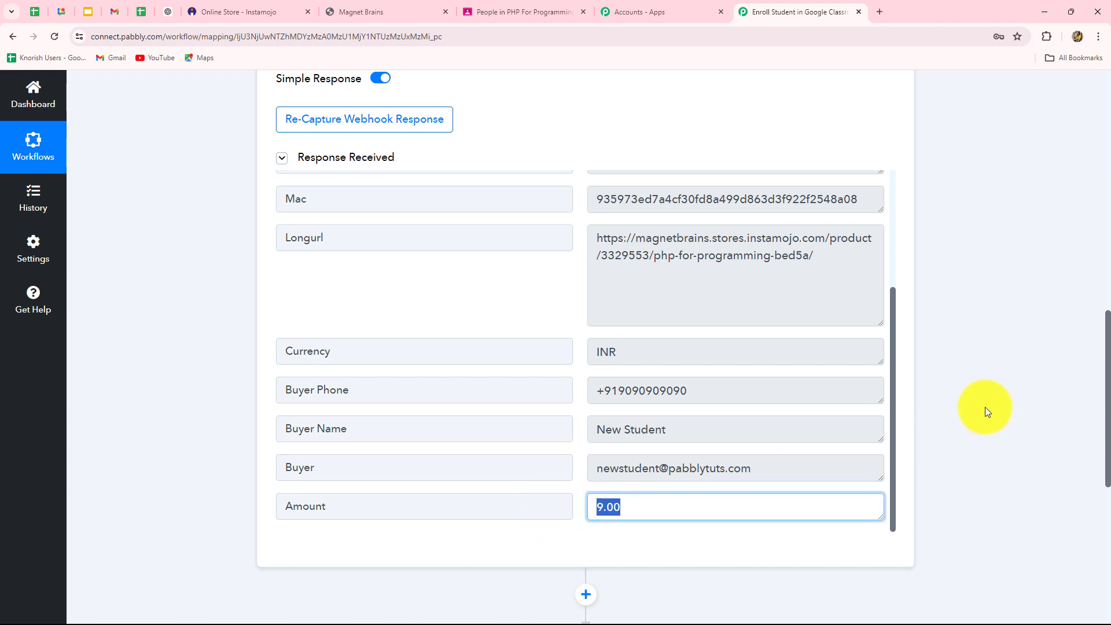
pyautogui.scroll(4, 985, 407)
pyautogui.scroll(-3, 985, 407)
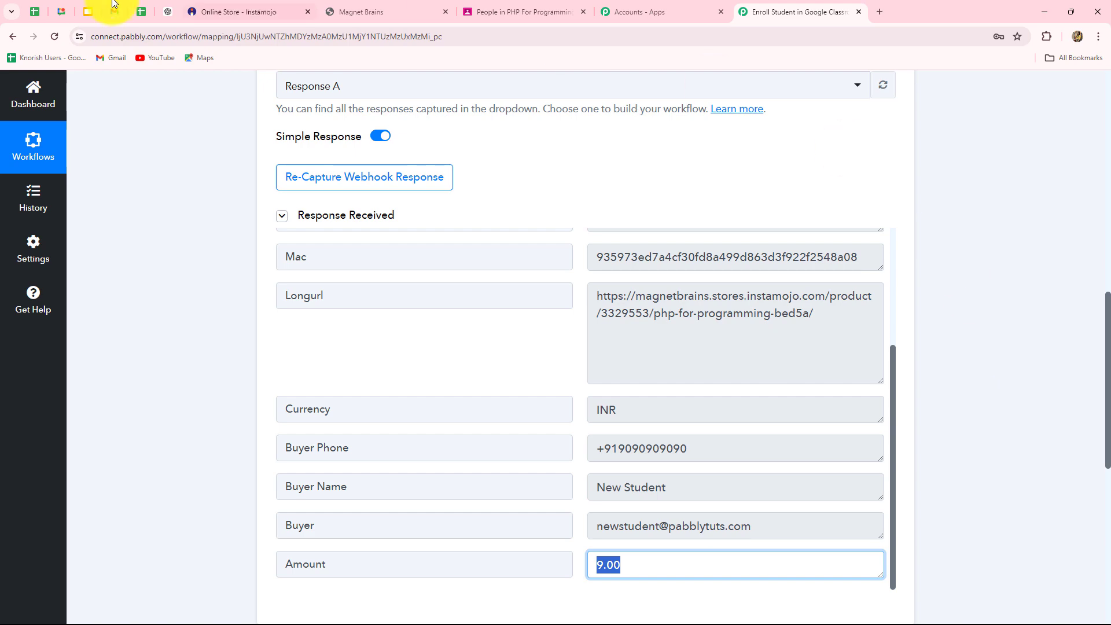
pyautogui.click(229, 12)
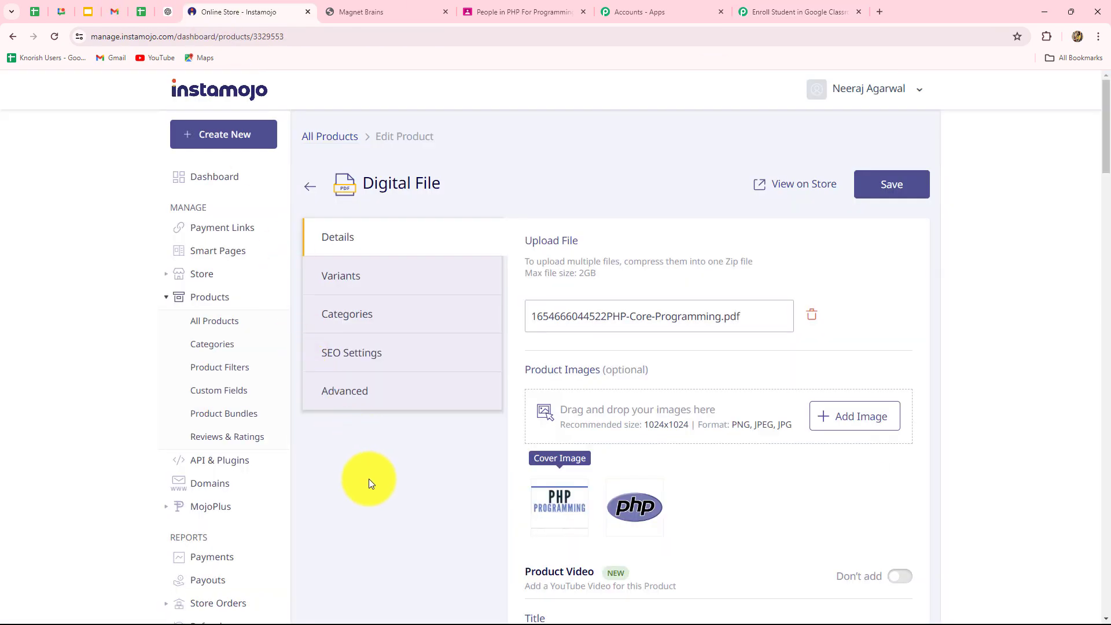
pyautogui.click(789, 11)
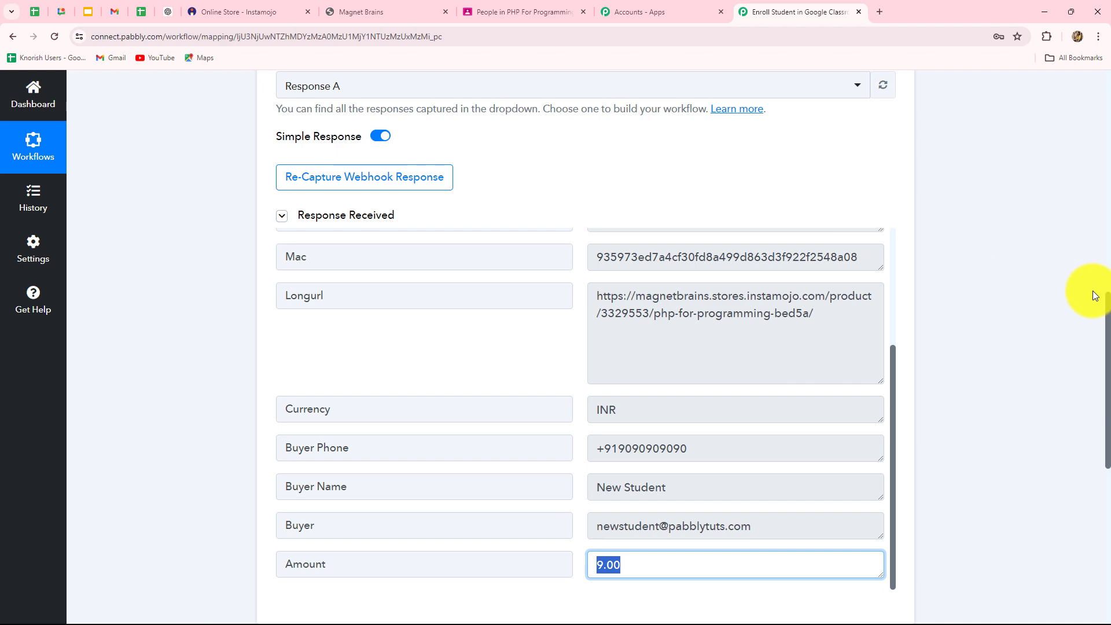
pyautogui.scroll(-8, 1082, 320)
pyautogui.scroll(4, 1081, 320)
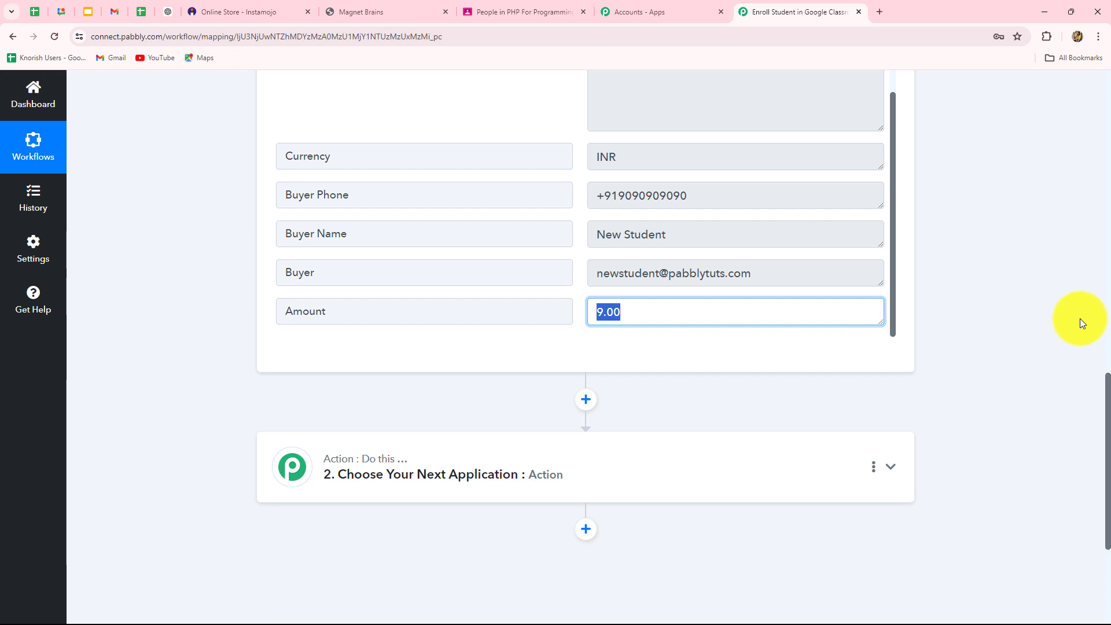
pyautogui.click(540, 10)
pyautogui.click(818, 5)
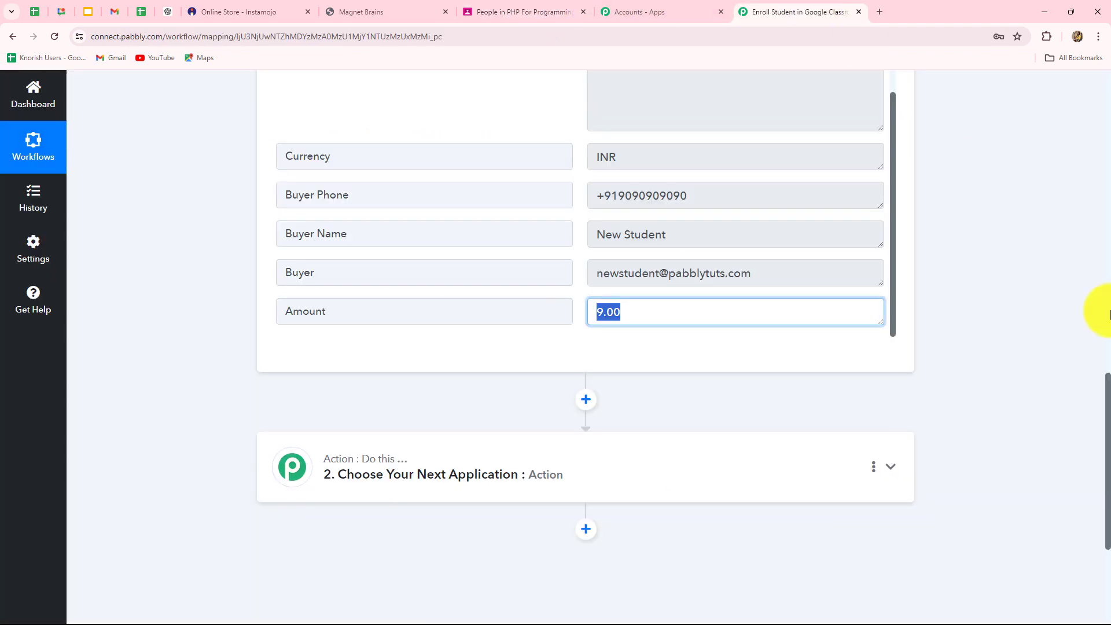
pyautogui.scroll(-4, 1094, 312)
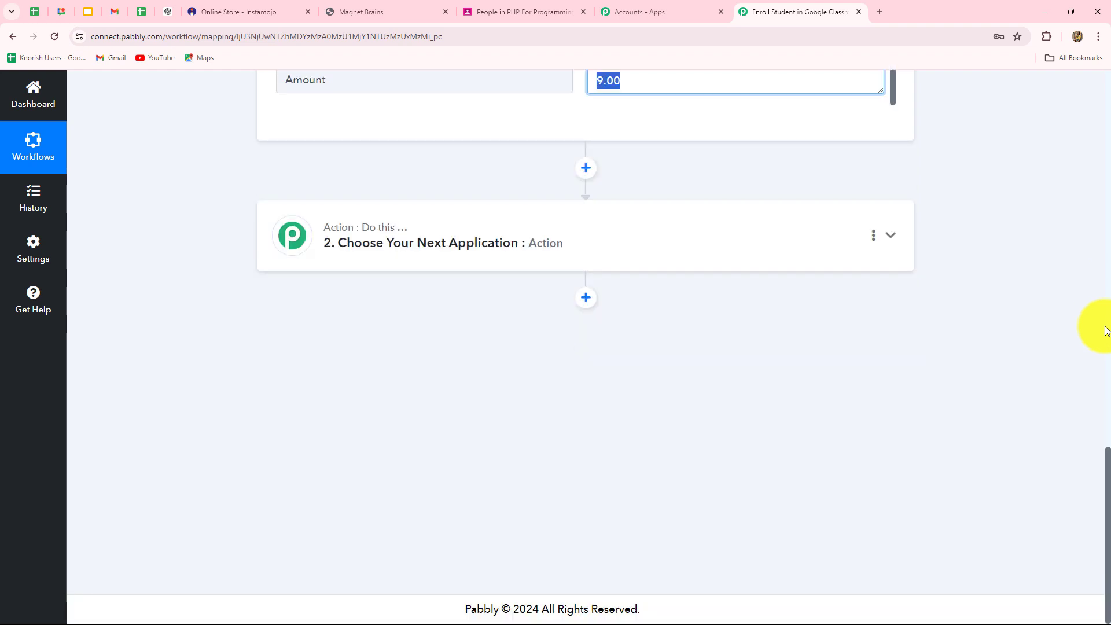
# - Select Google Classroom as the action app by searching 'Google C'
pyautogui.click(425, 265)
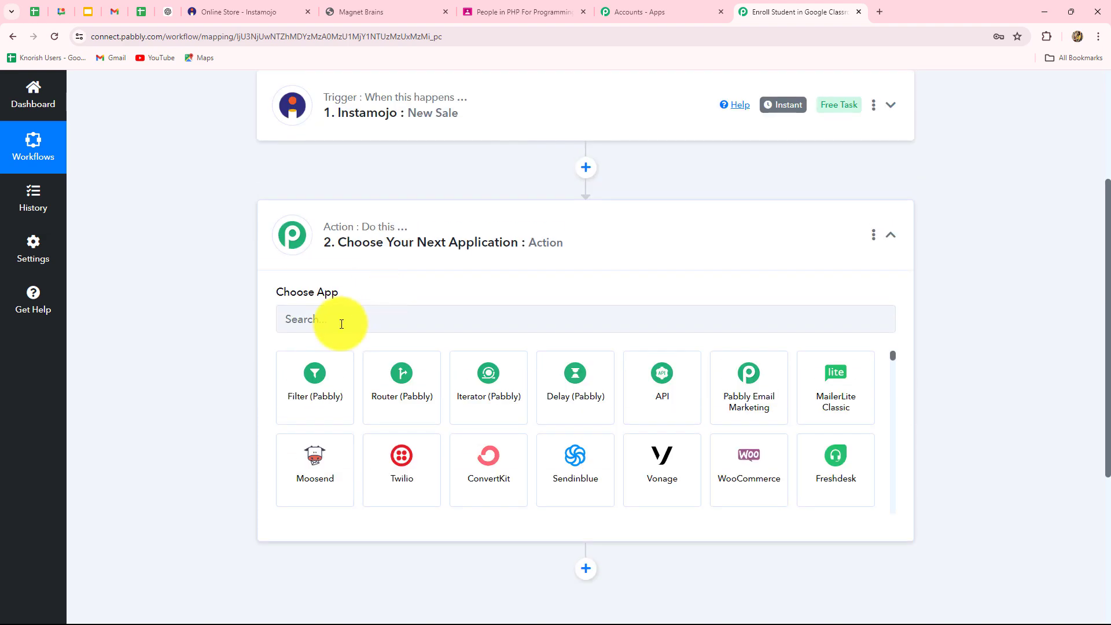
pyautogui.click(359, 313)
pyautogui.press('capslock')
pyautogui.write('Google C')
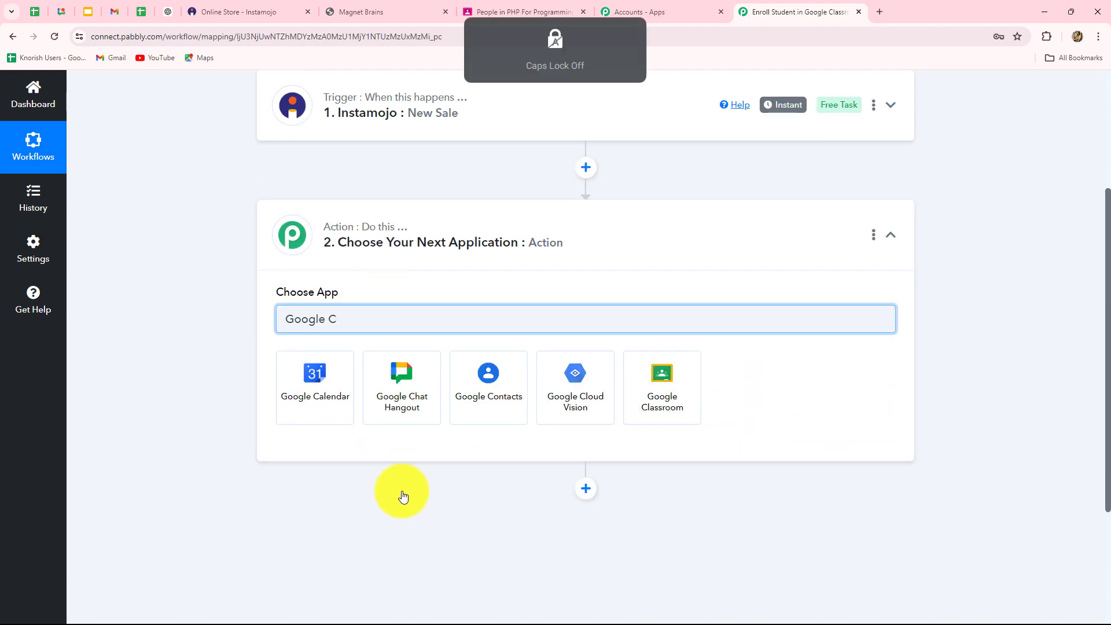
pyautogui.click(654, 412)
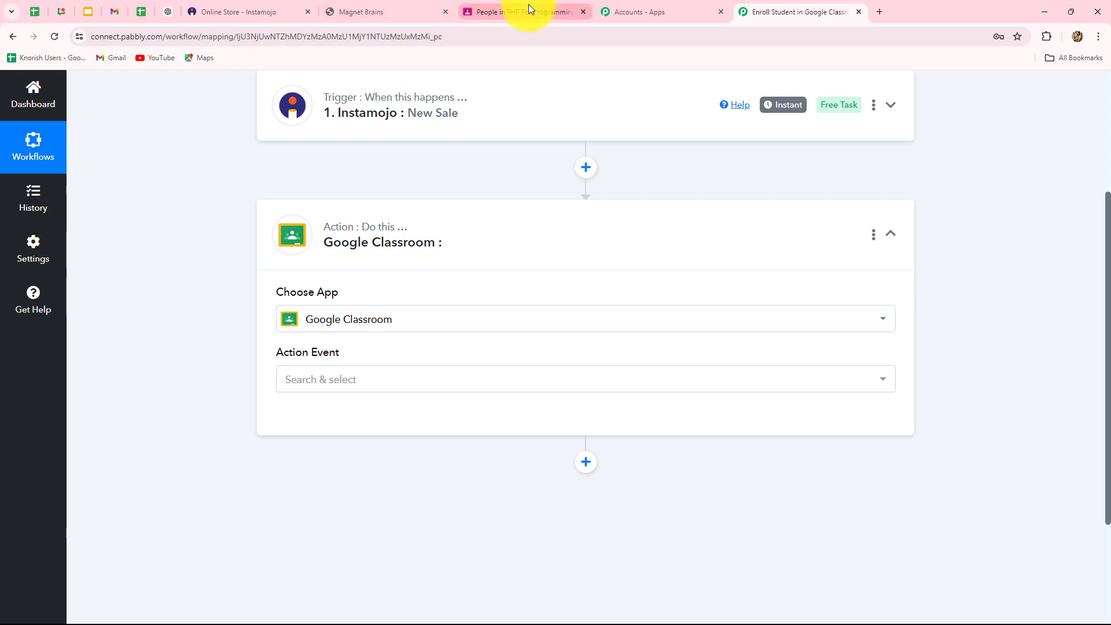
# - Check the PHP For Programming class stream in Google Classroom, then return to Pabbly
pyautogui.click(529, 10)
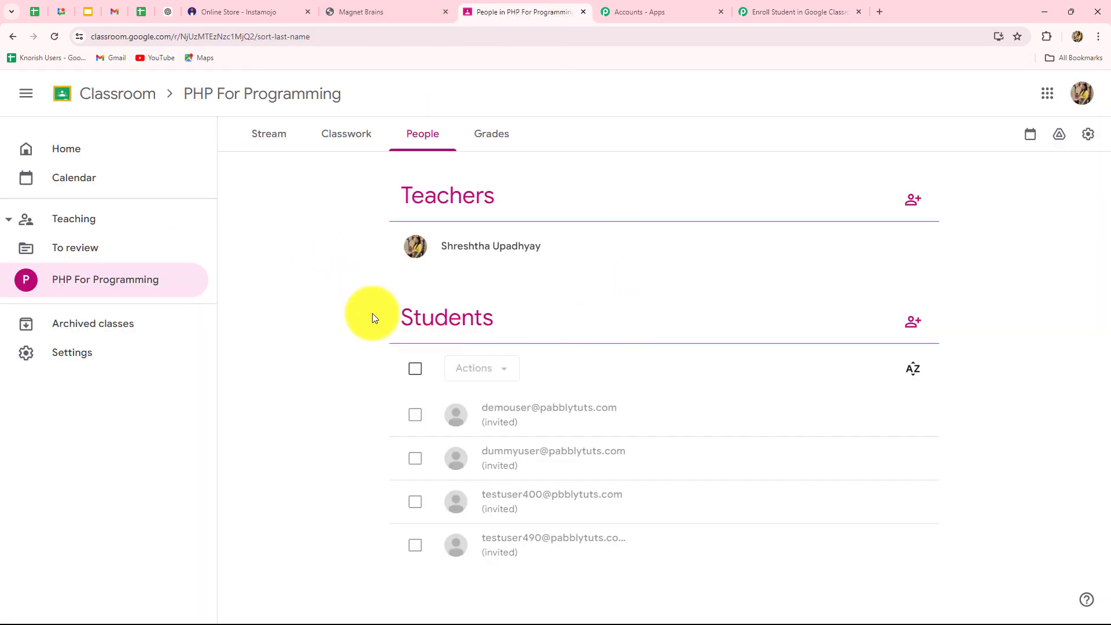
pyautogui.click(258, 139)
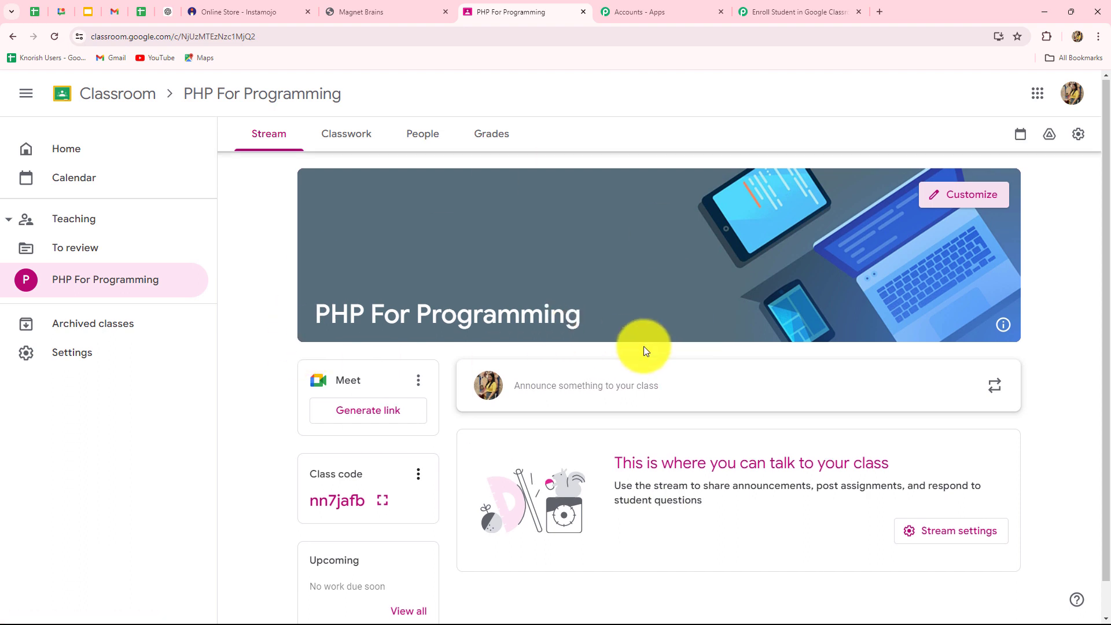
pyautogui.scroll(-1, 643, 348)
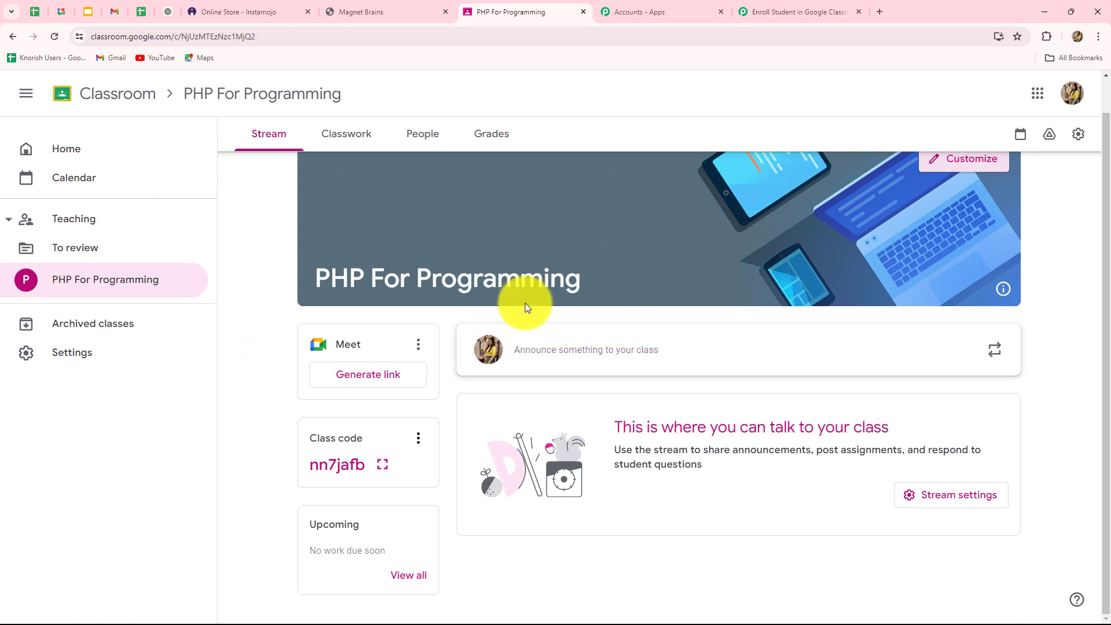
pyautogui.click(834, 10)
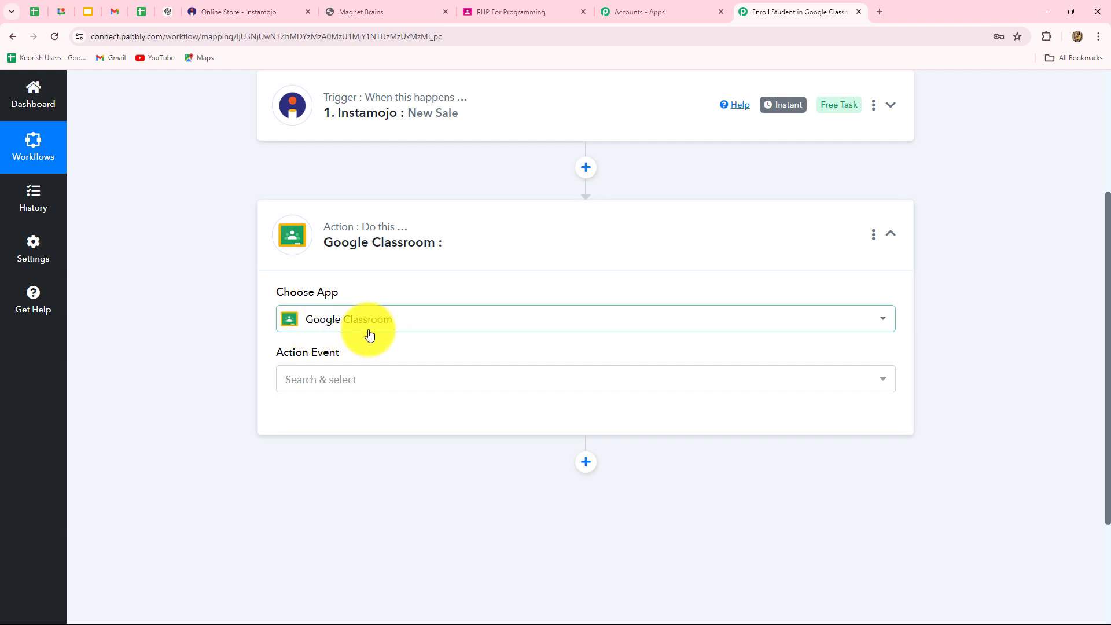
# - Choose the Create Invitation event and connect a new Google Classroom account, allowing access
pyautogui.click(346, 382)
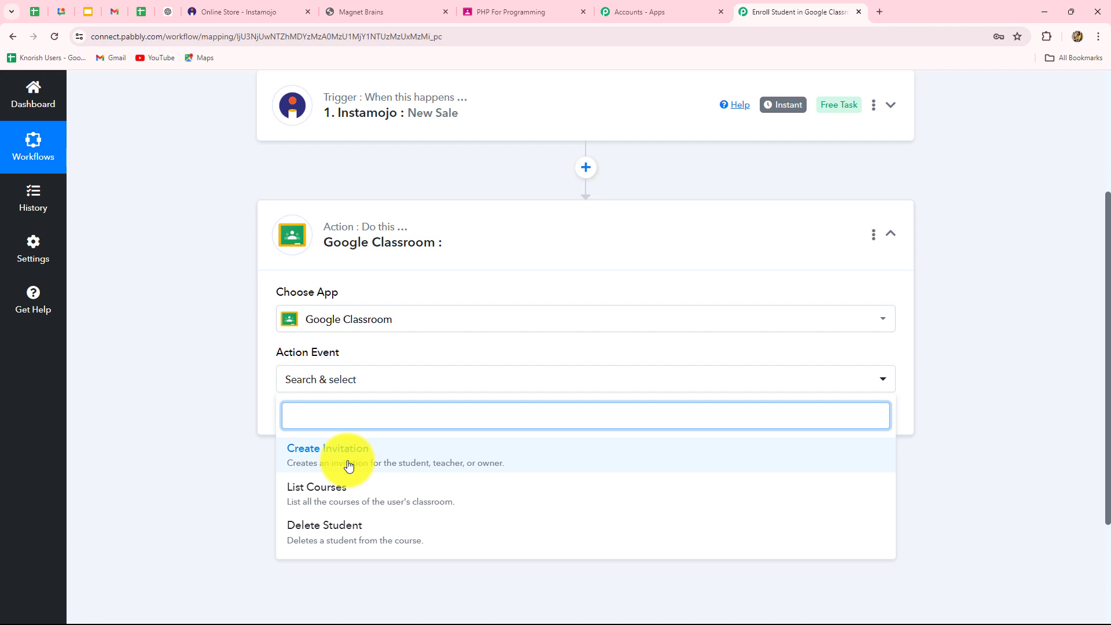
pyautogui.click(349, 466)
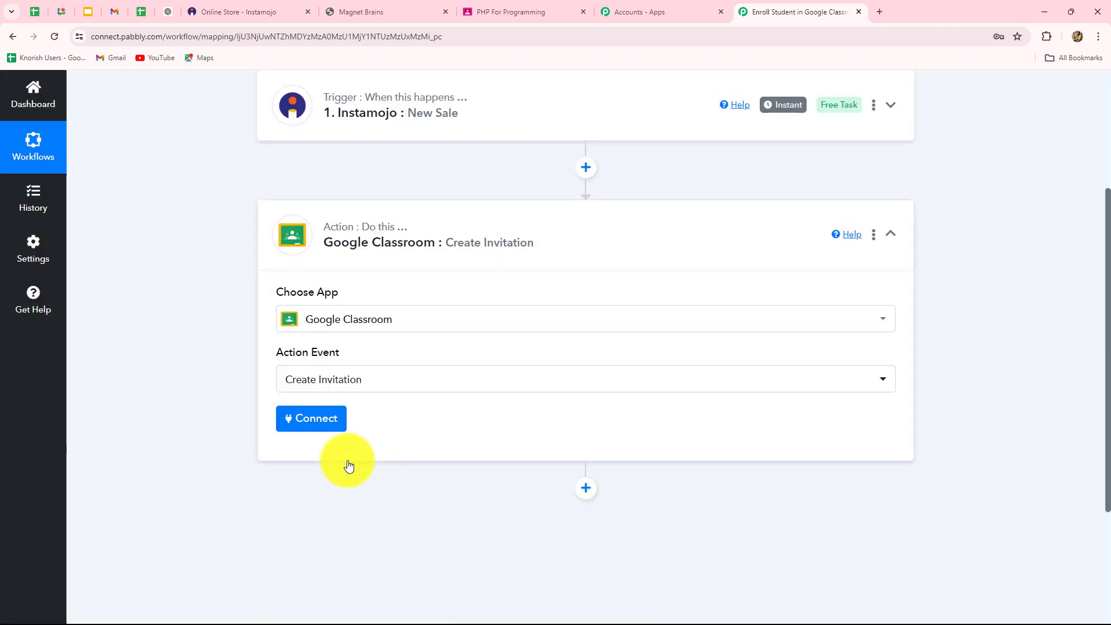
pyautogui.click(332, 425)
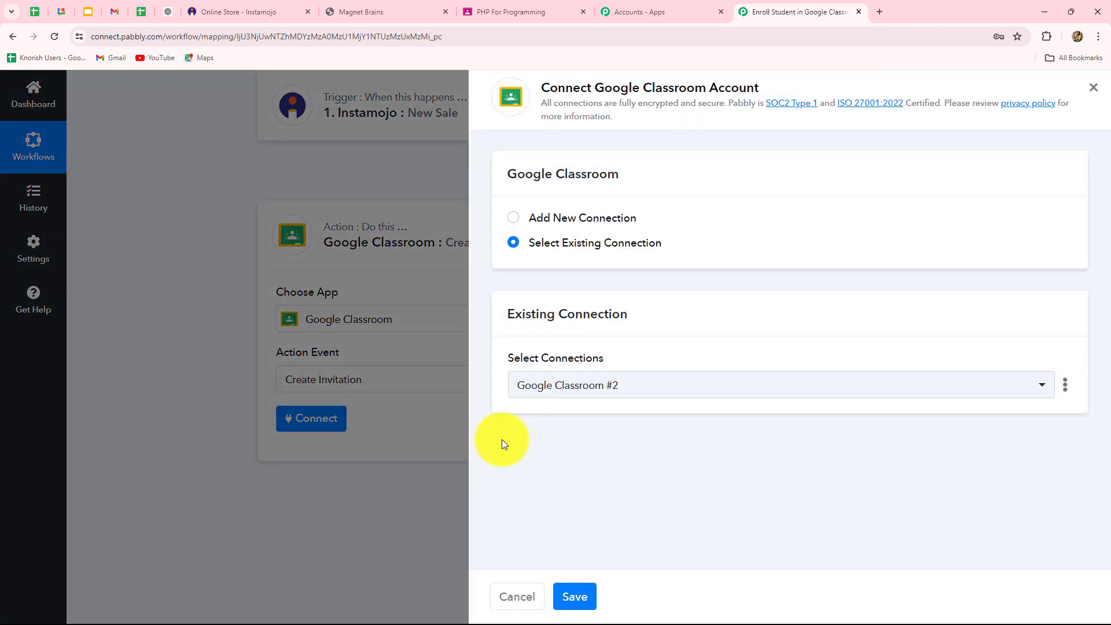
pyautogui.click(515, 220)
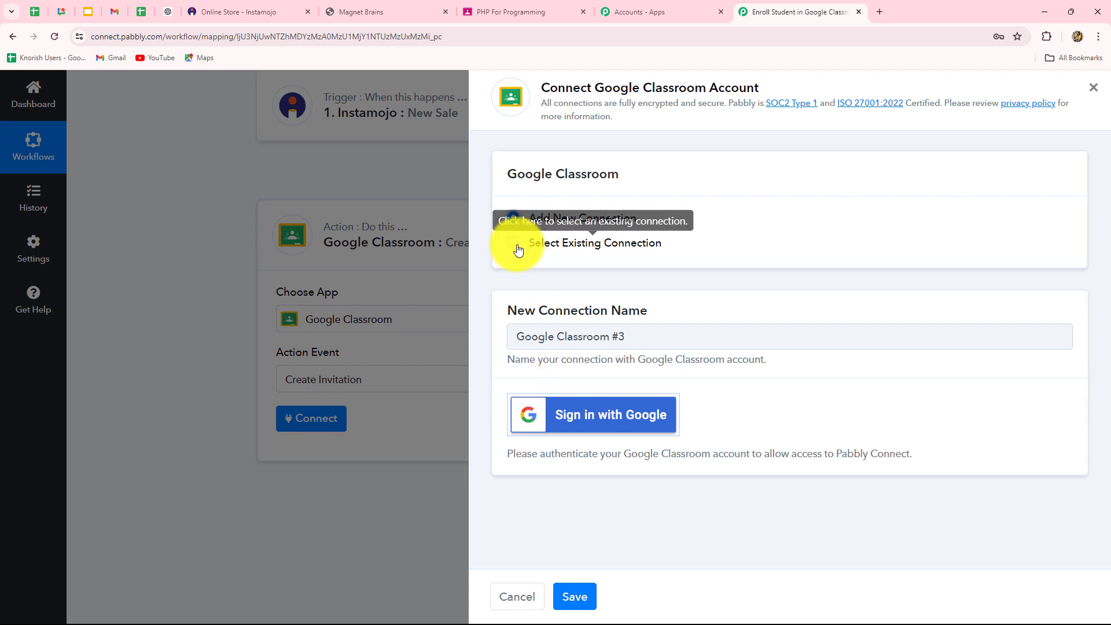
pyautogui.click(587, 415)
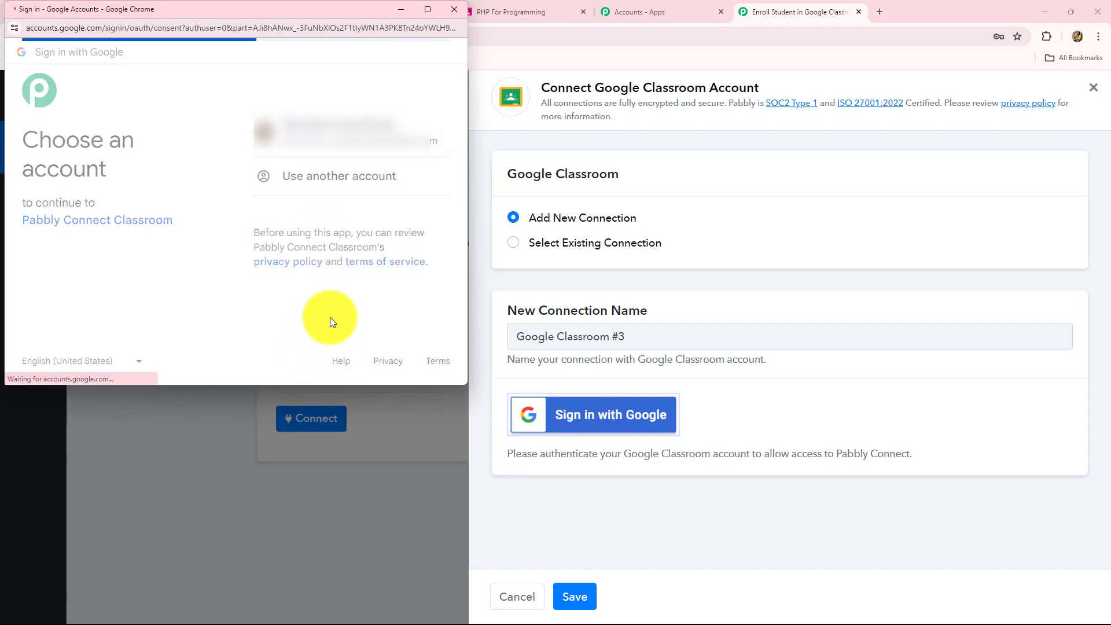
pyautogui.scroll(-4, 331, 318)
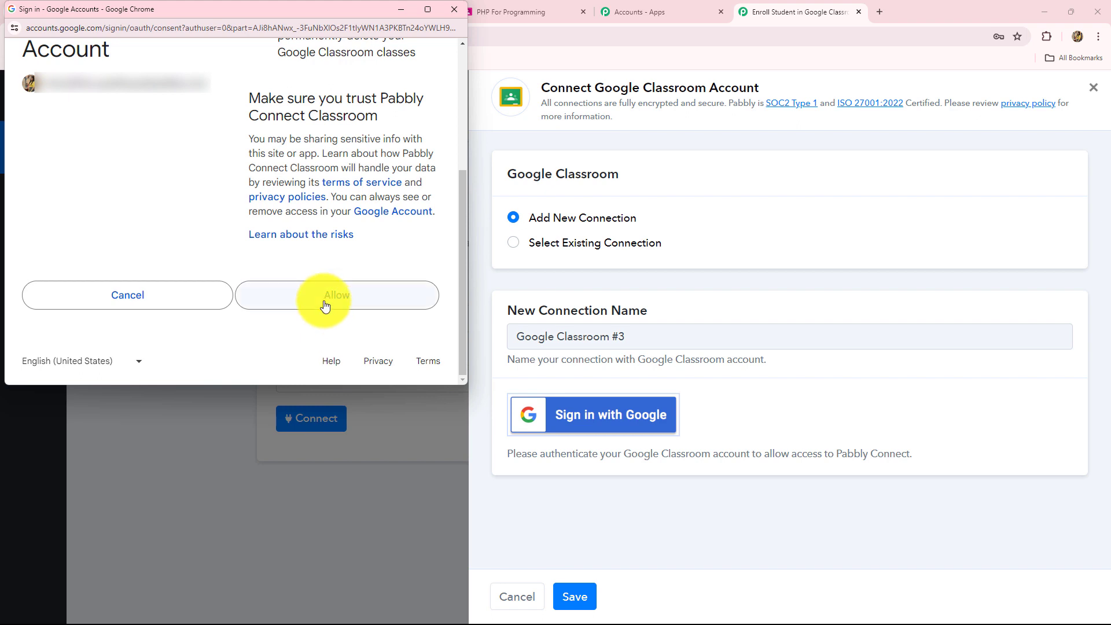
pyautogui.click(324, 305)
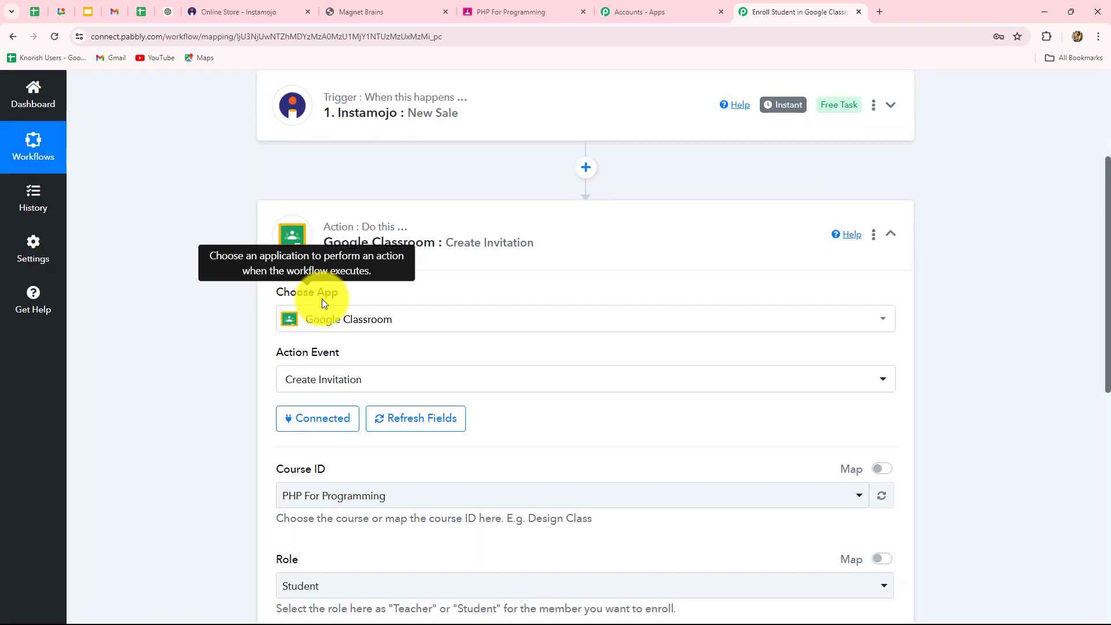
pyautogui.click(482, 15)
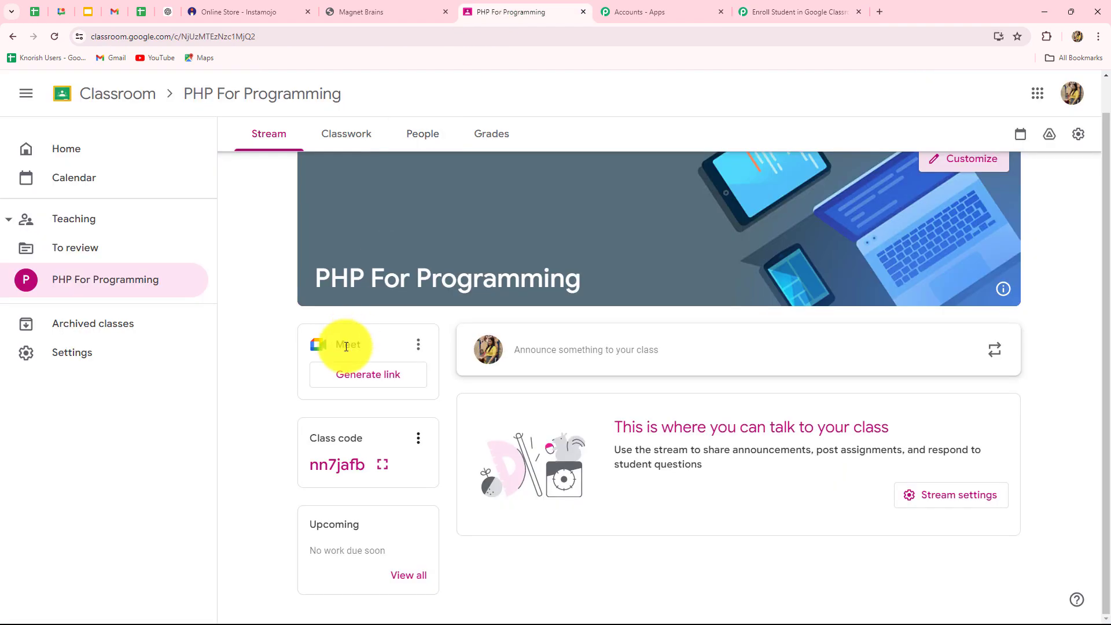
pyautogui.click(755, 13)
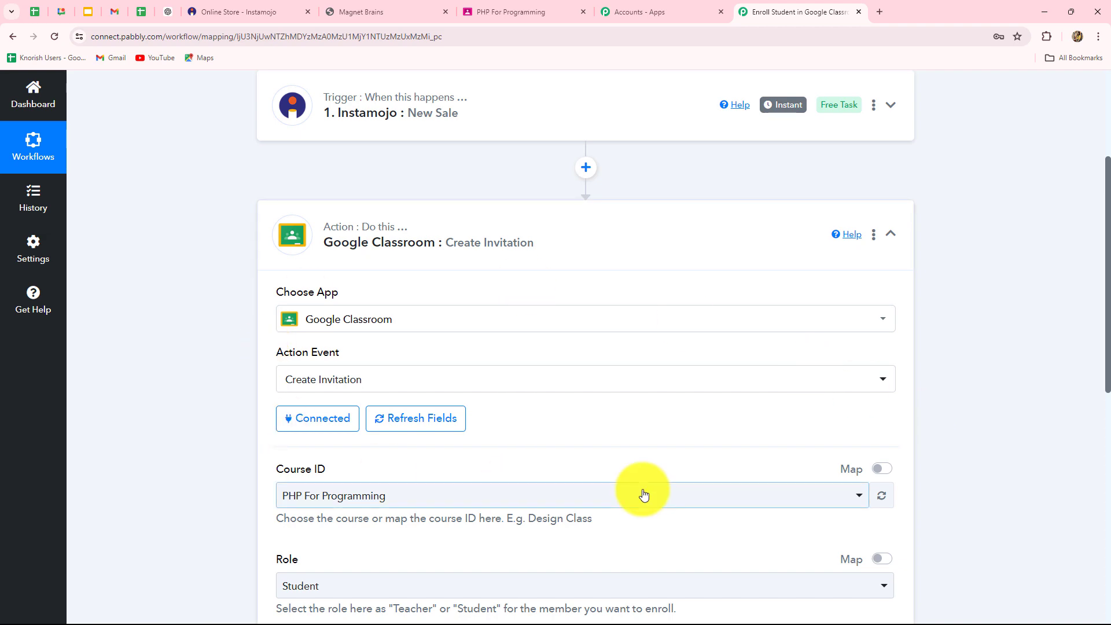
pyautogui.scroll(-5, 642, 491)
pyautogui.scroll(2, 644, 491)
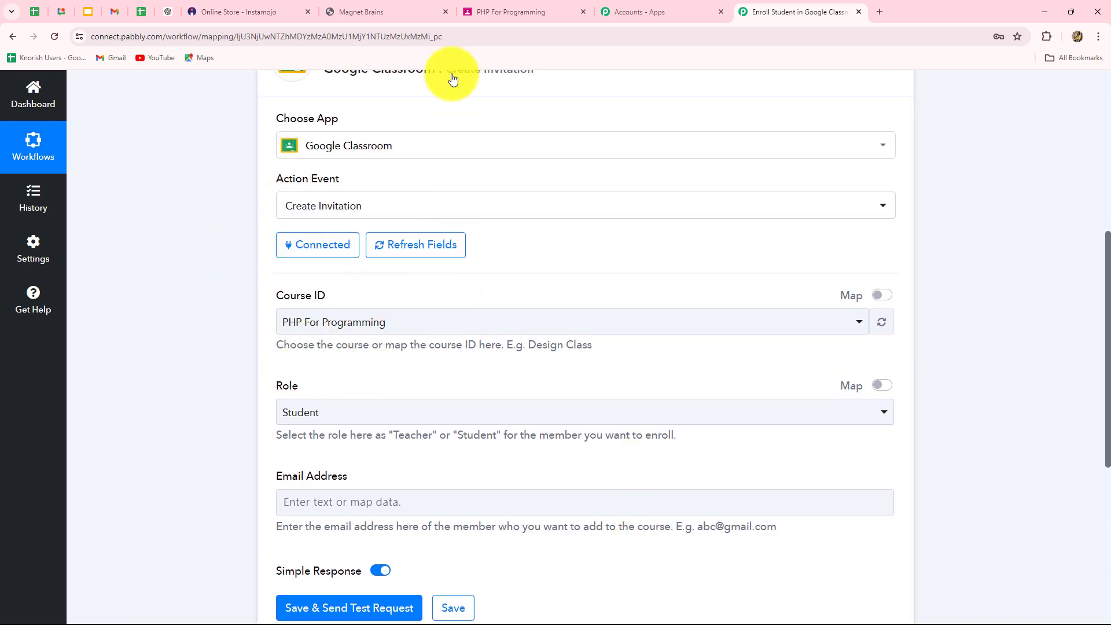
pyautogui.click(487, 12)
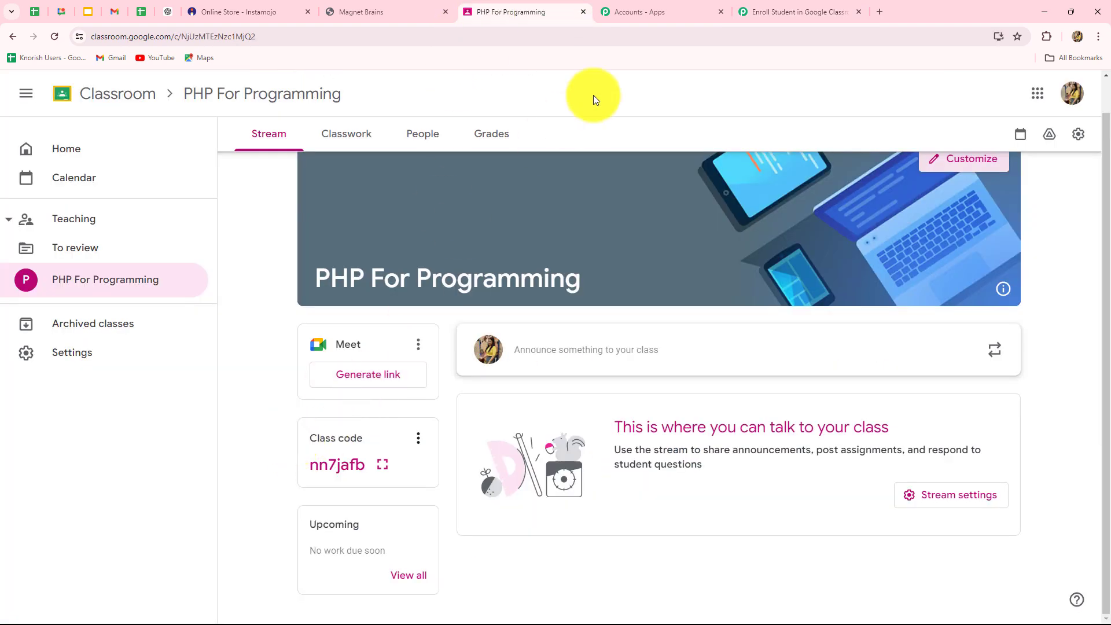
pyautogui.click(754, 16)
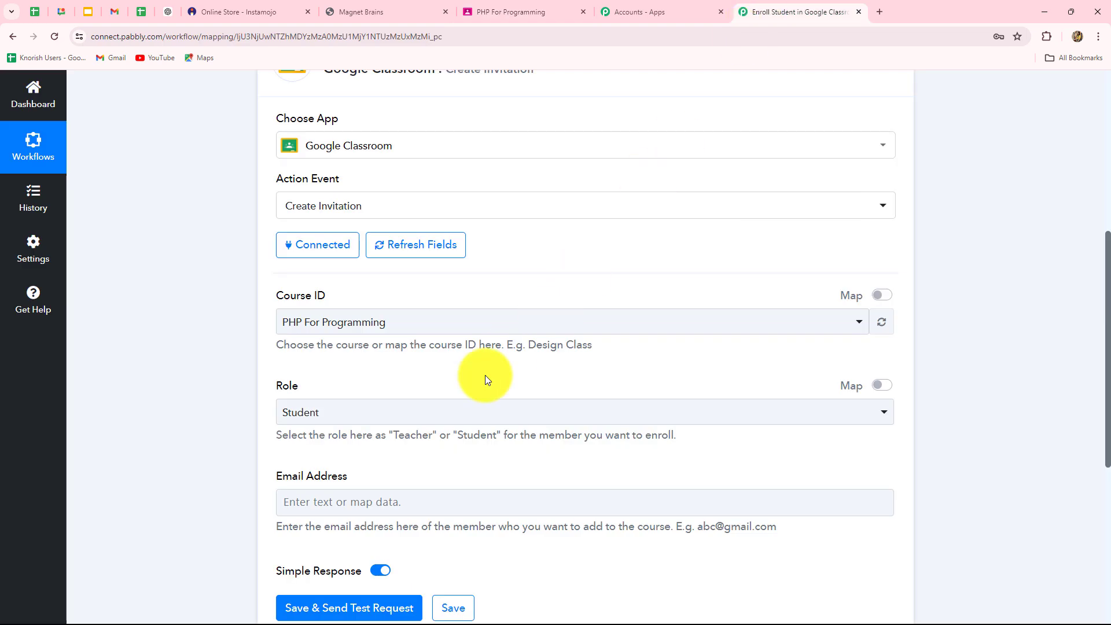
pyautogui.click(324, 322)
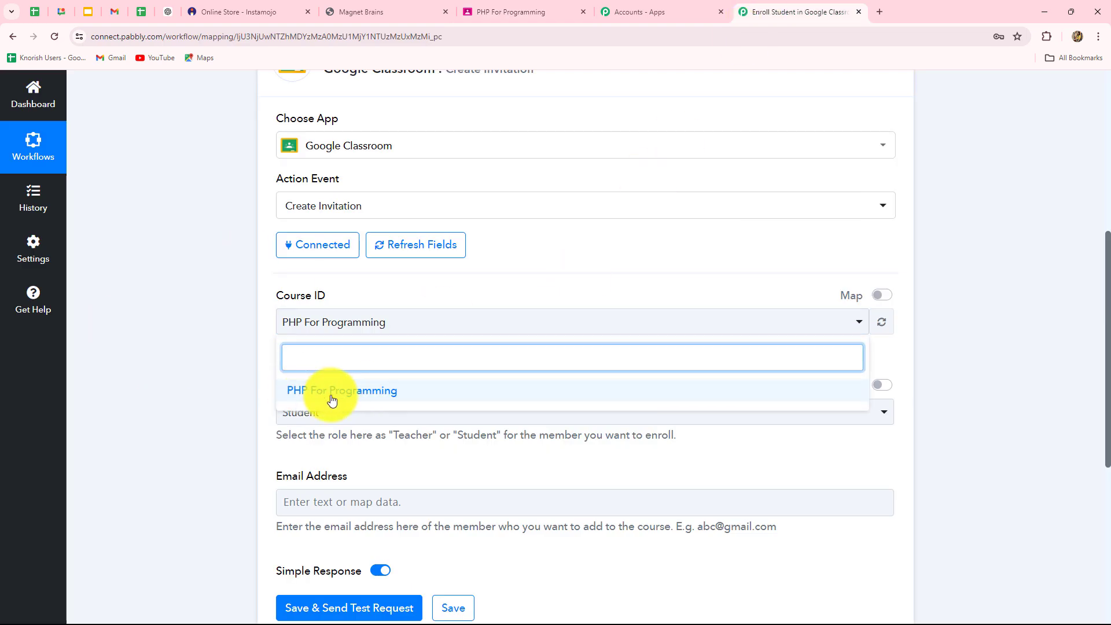
pyautogui.click(186, 390)
pyautogui.scroll(-1, 341, 406)
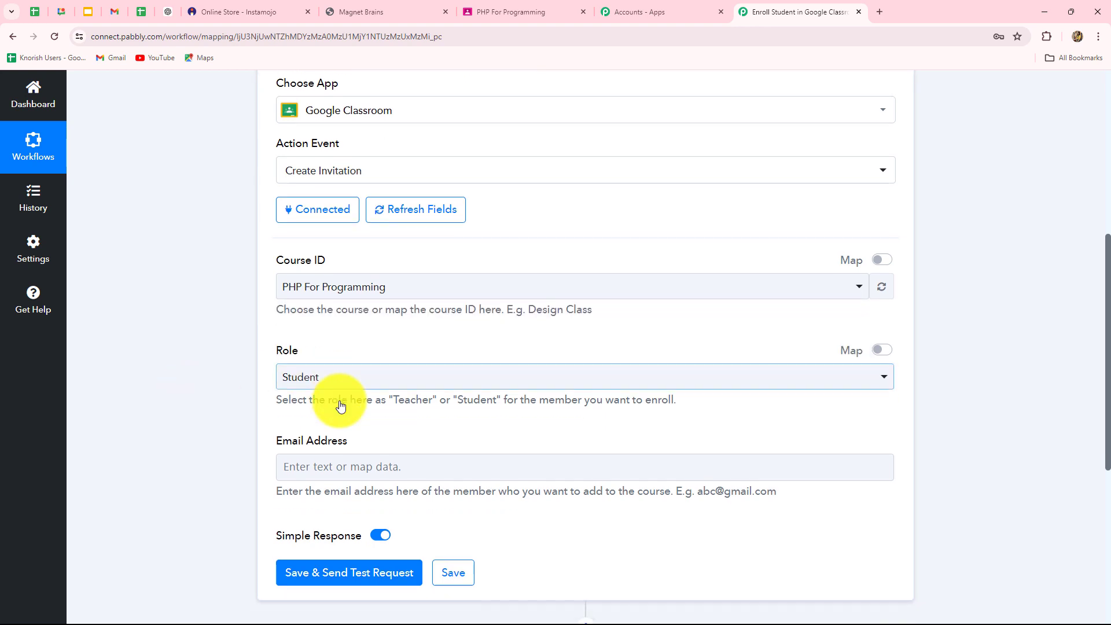
pyautogui.scroll(-2, 341, 406)
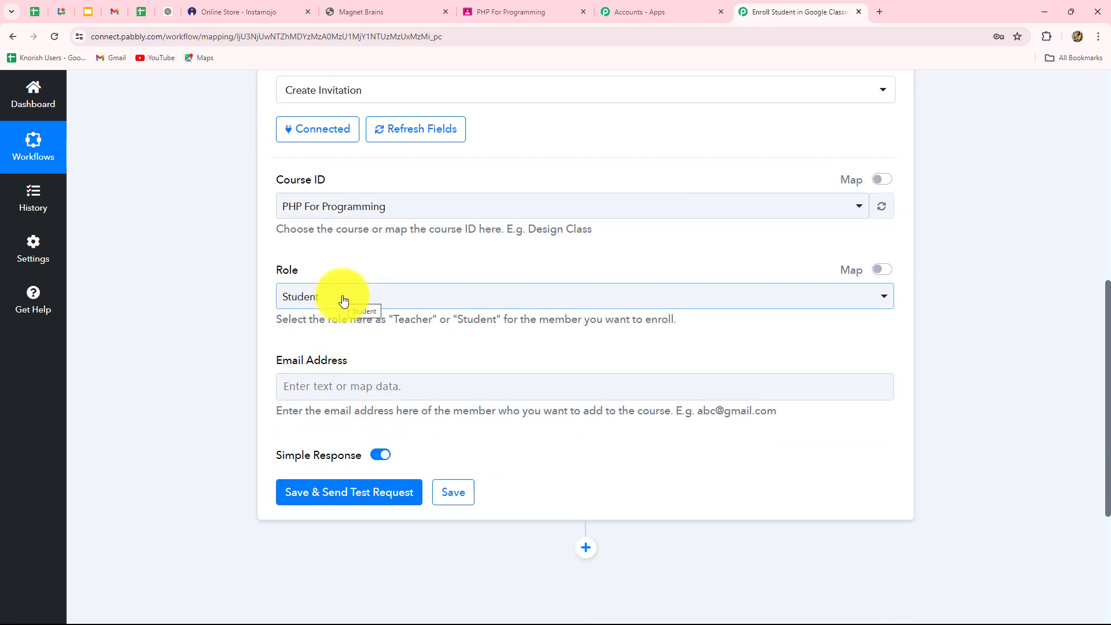
pyautogui.click(342, 298)
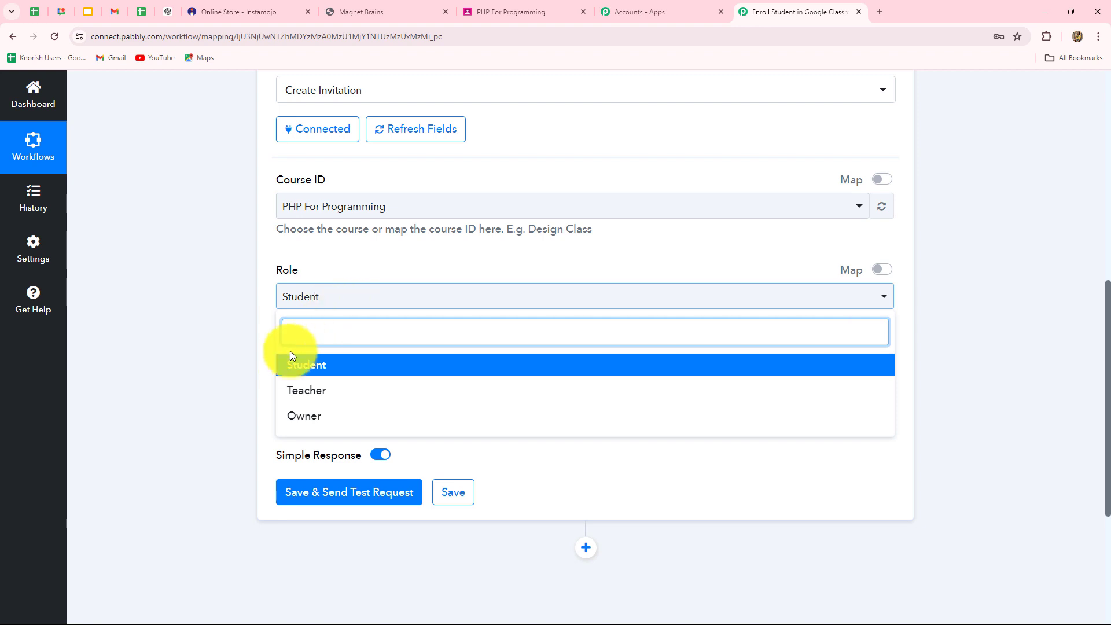
pyautogui.click(321, 375)
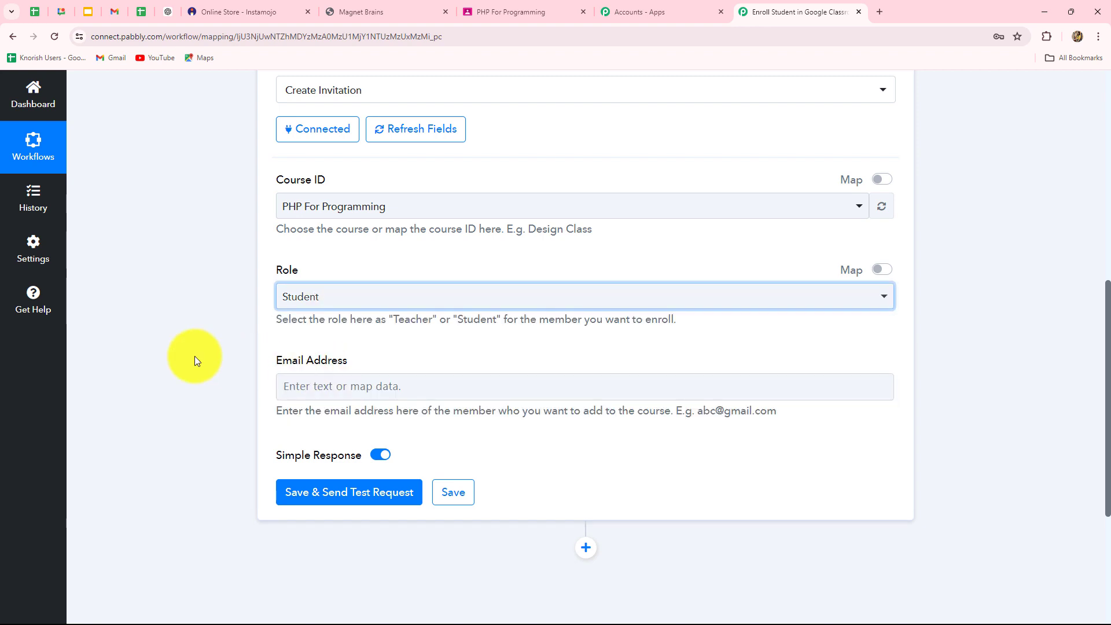
pyautogui.scroll(-3, 192, 358)
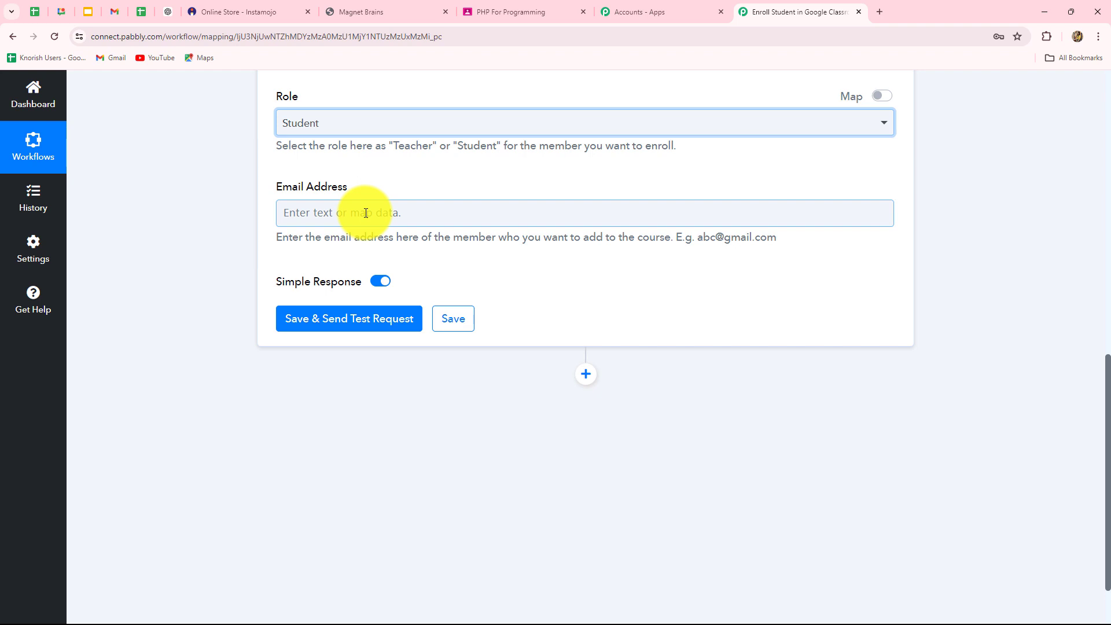
# - Map the Instamojo New Sale buyer's email into the Email Address field
pyautogui.click(366, 213)
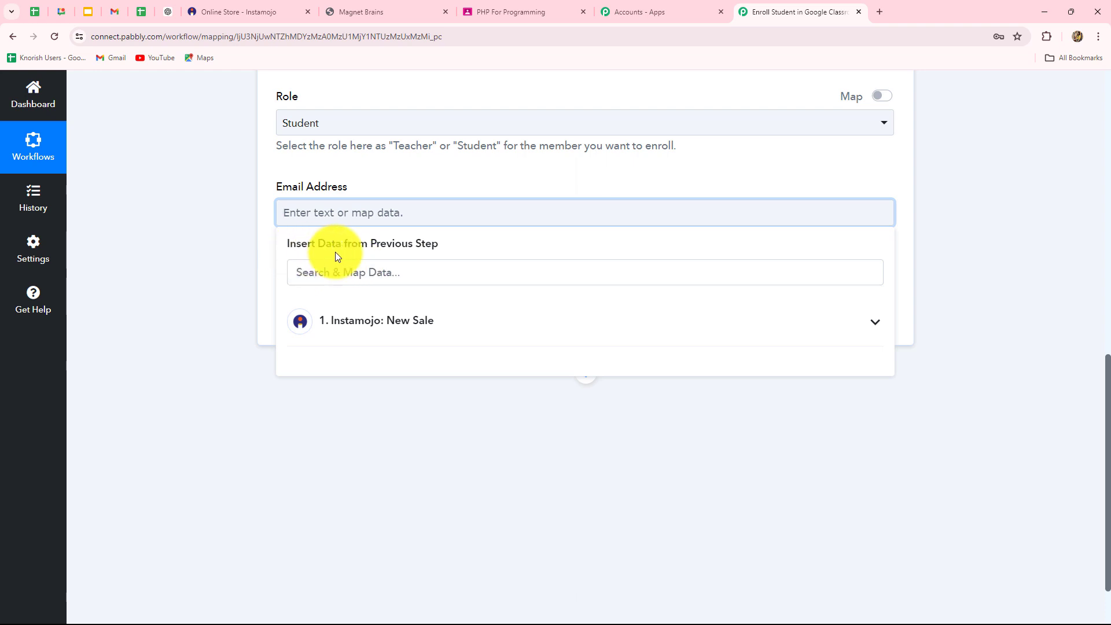
pyautogui.click(398, 321)
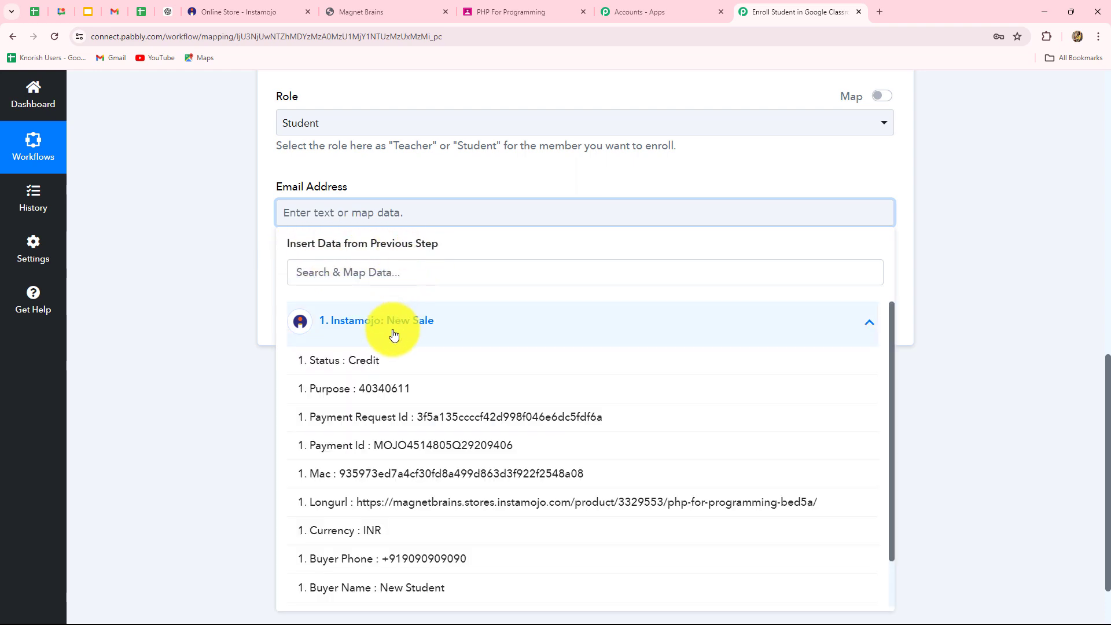
pyautogui.scroll(-1, 489, 478)
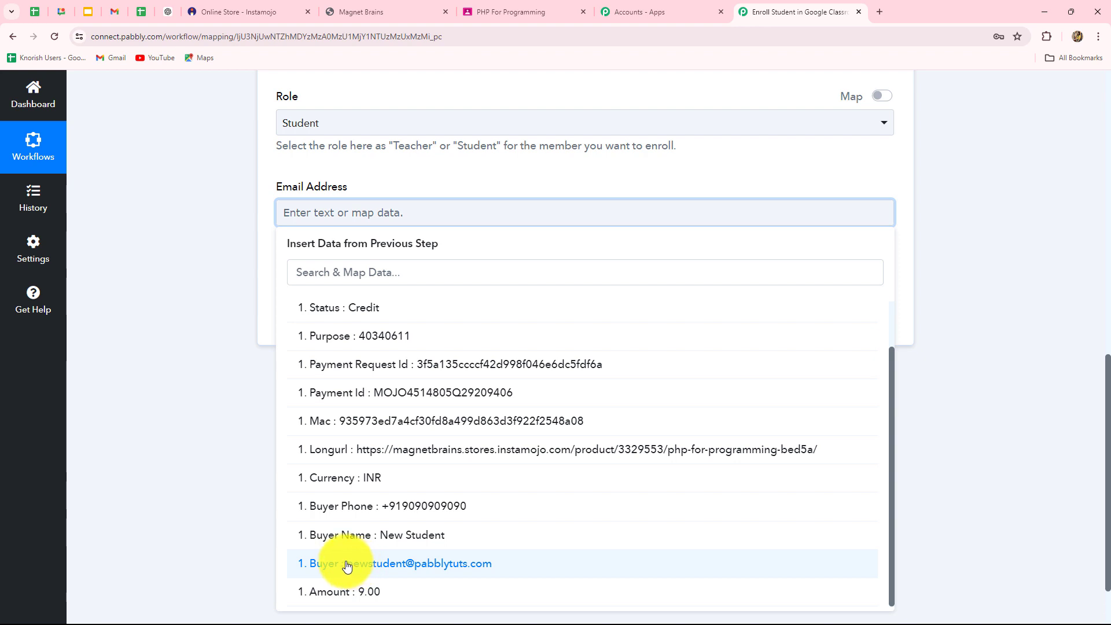
pyautogui.click(447, 570)
pyautogui.click(967, 384)
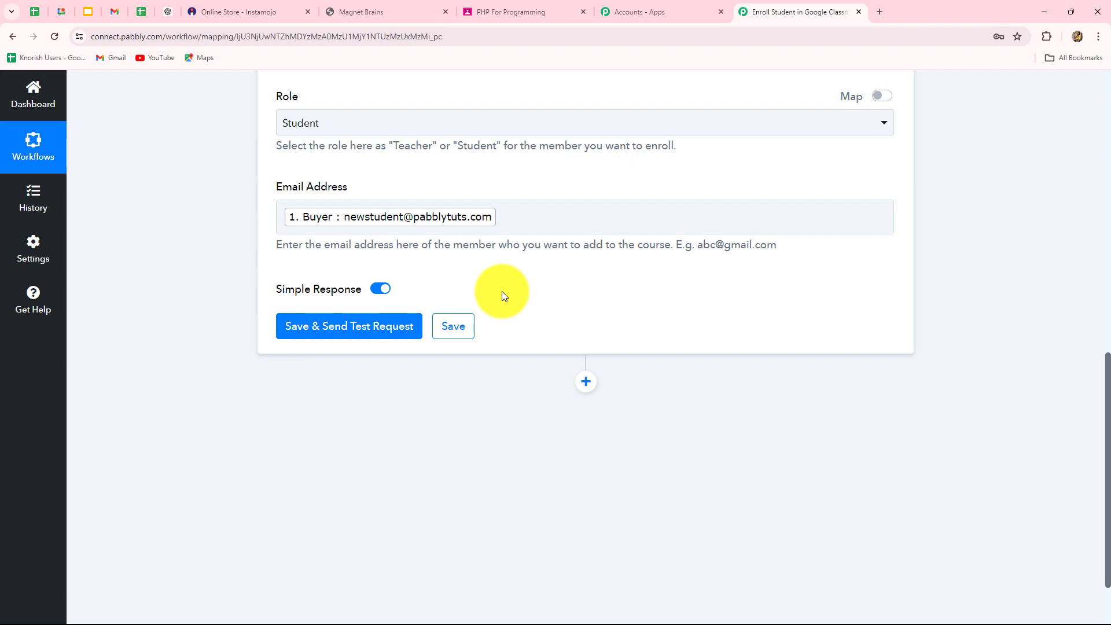
# - Save and send a test request, then inspect the returned invitation Id and STUDENT role
pyautogui.click(297, 327)
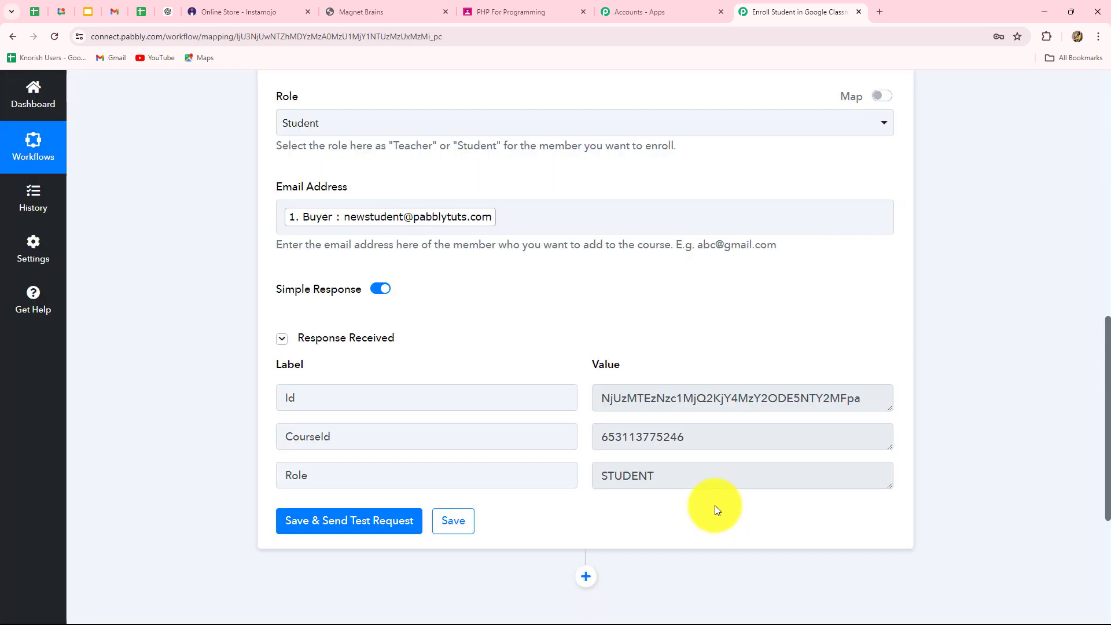
pyautogui.moveTo(596, 398); pyautogui.dragTo(897, 406)
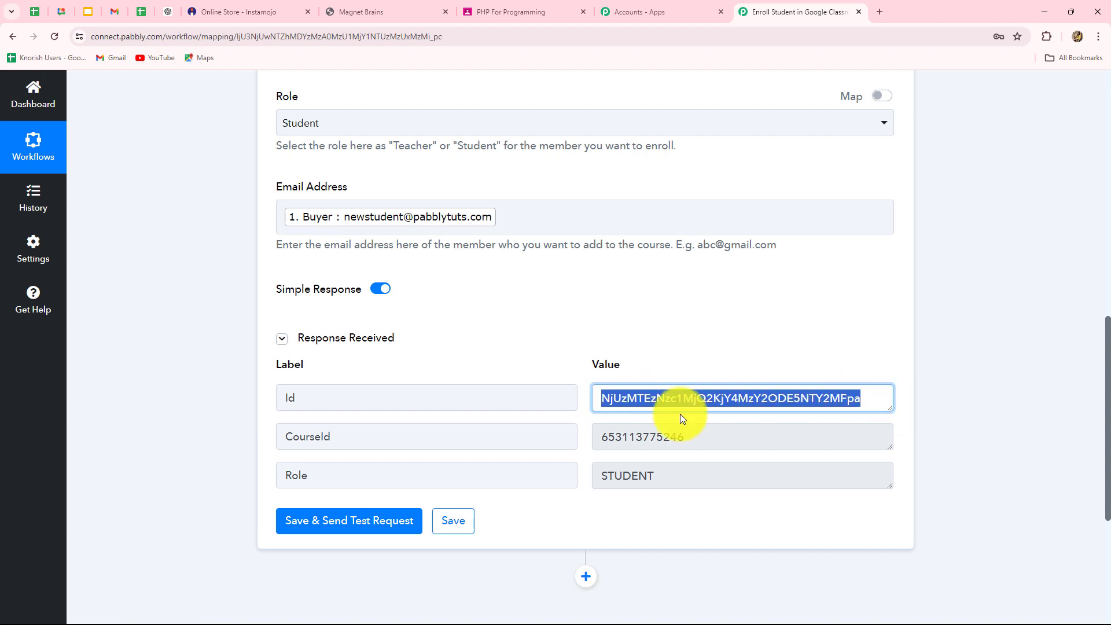
pyautogui.click(670, 478)
pyautogui.moveTo(670, 478); pyautogui.dragTo(550, 486)
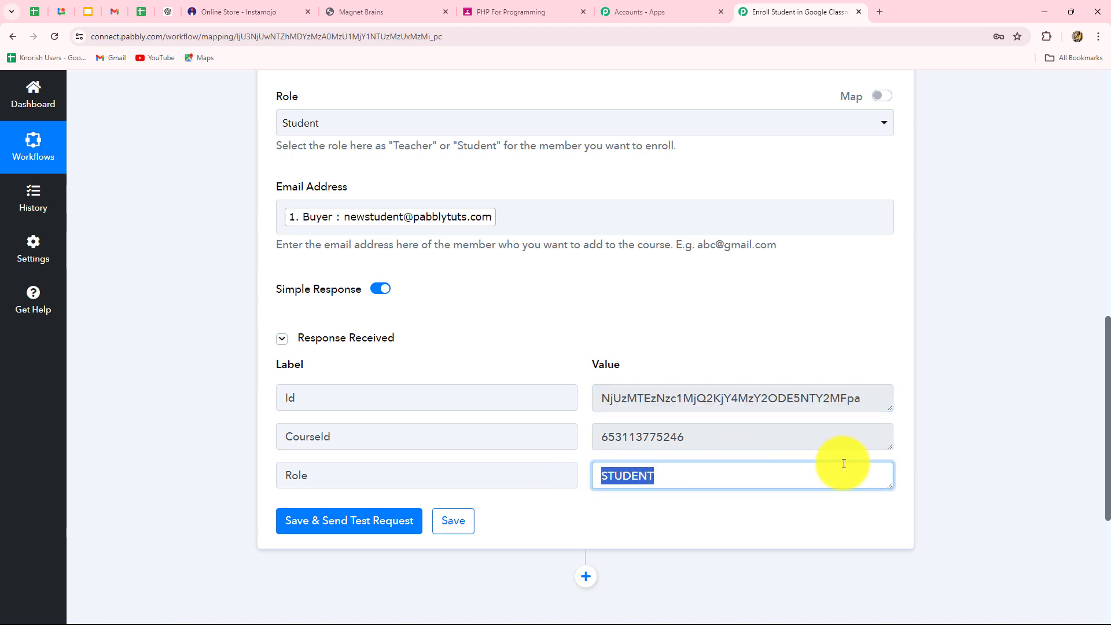
pyautogui.click(946, 433)
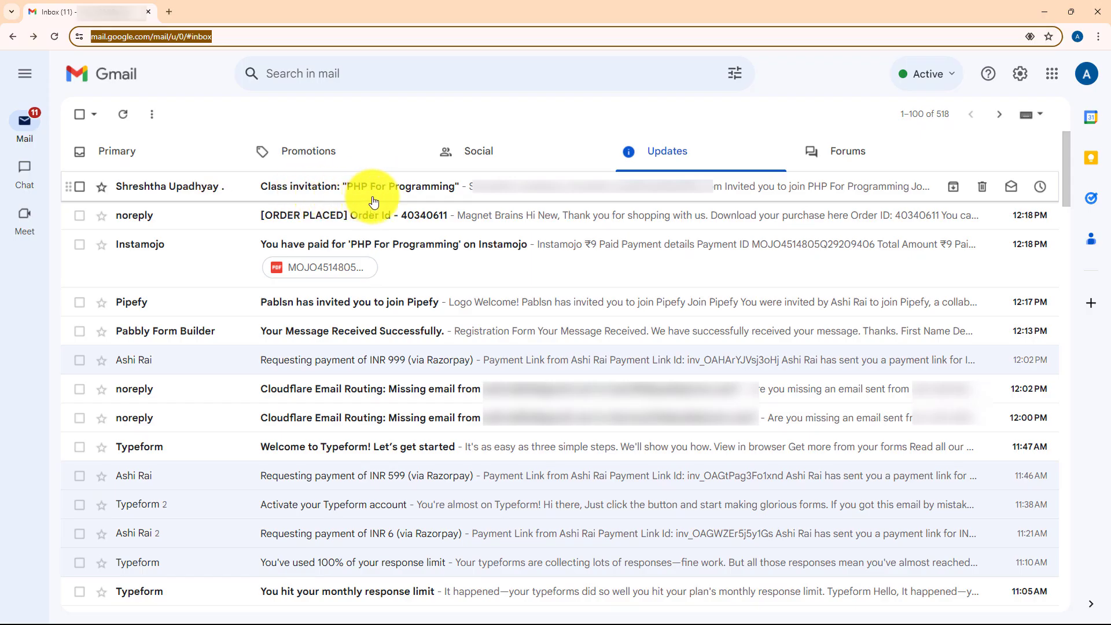
# - Read the PHP For Programming class invitation email down to its Join class line, then minimize Gmail
pyautogui.click(379, 187)
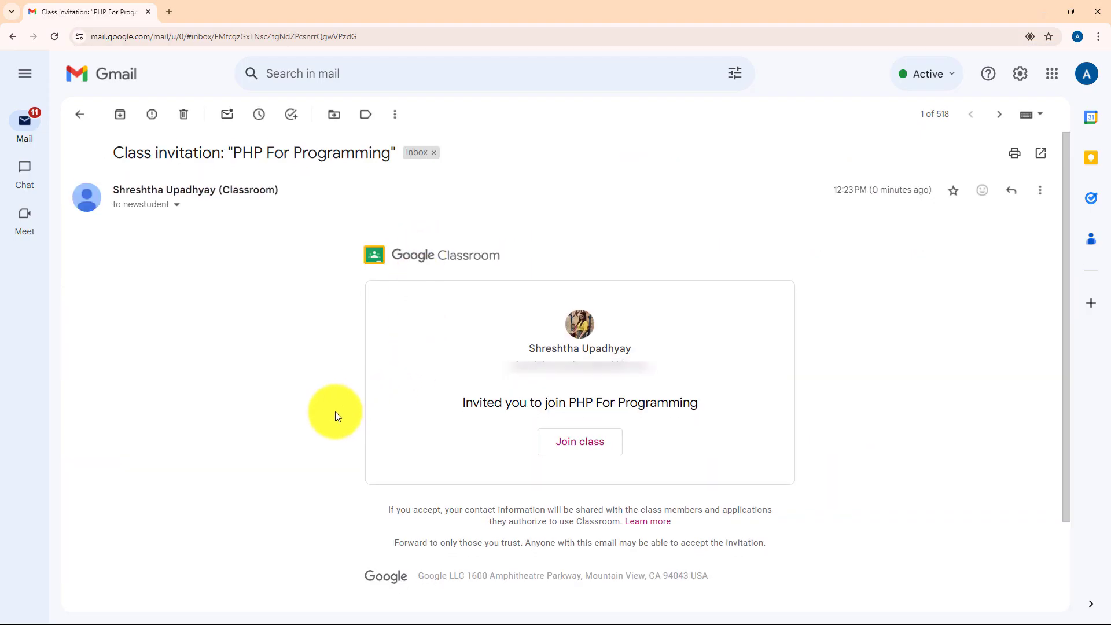
pyautogui.scroll(-2, 335, 412)
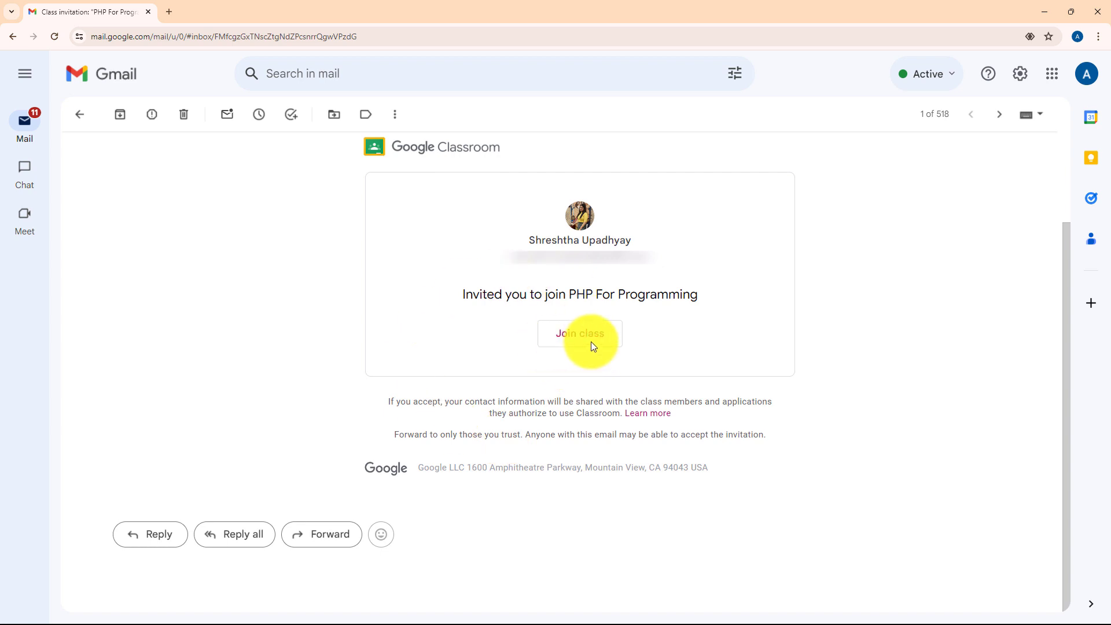
pyautogui.tripleClick(622, 295)
pyautogui.click(1039, 3)
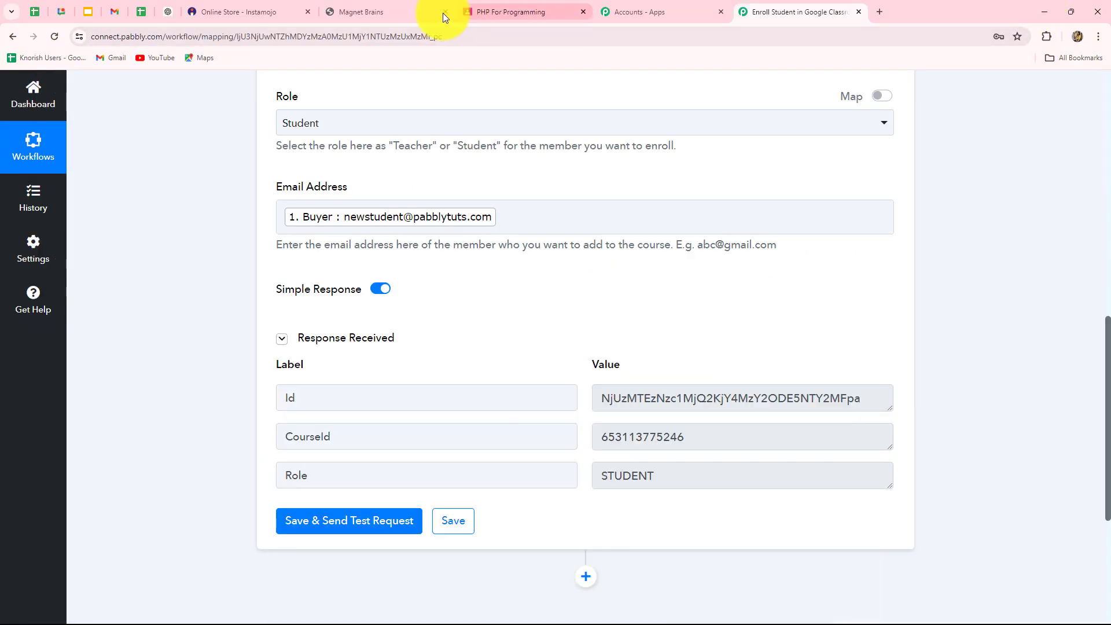
# - Check the PHP For Programming People list for the newly invited student, then return to Pabbly
pyautogui.click(503, 10)
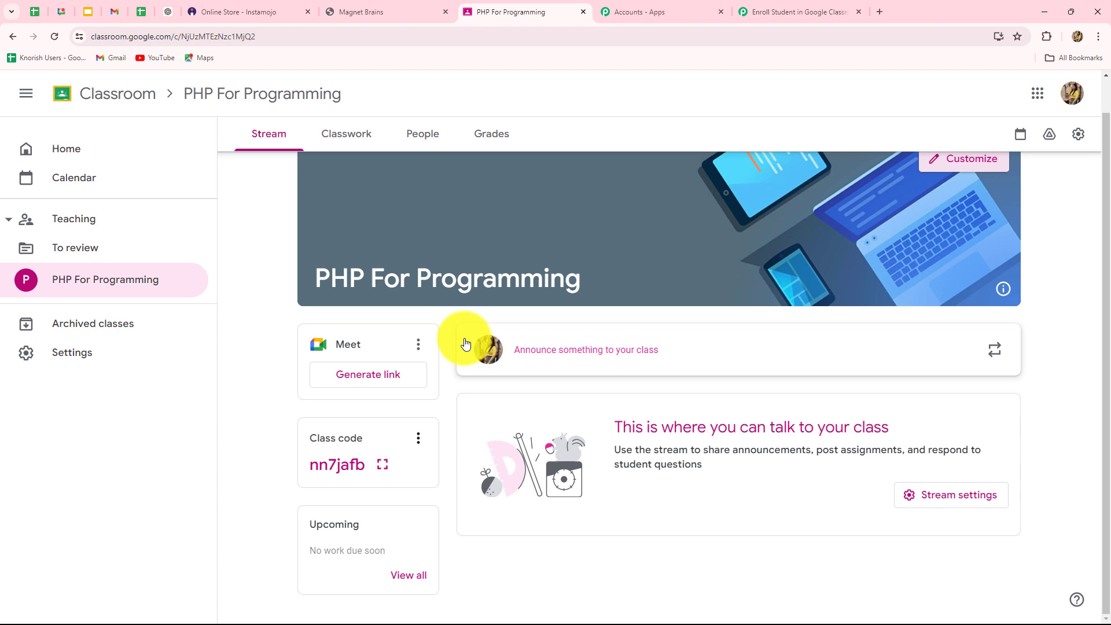
pyautogui.click(421, 138)
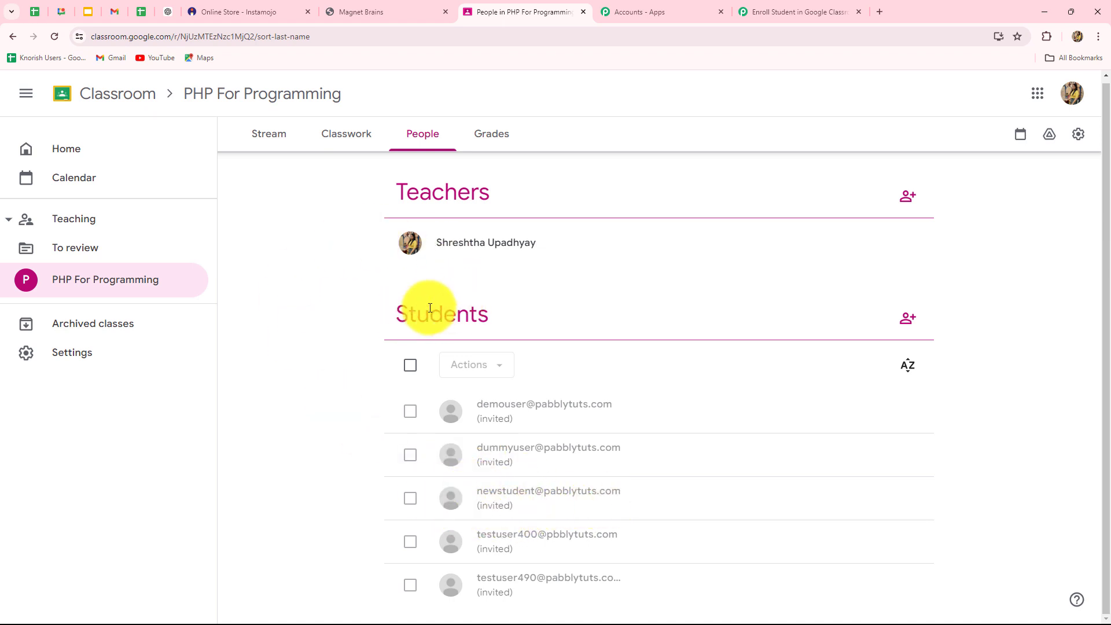
pyautogui.click(758, 11)
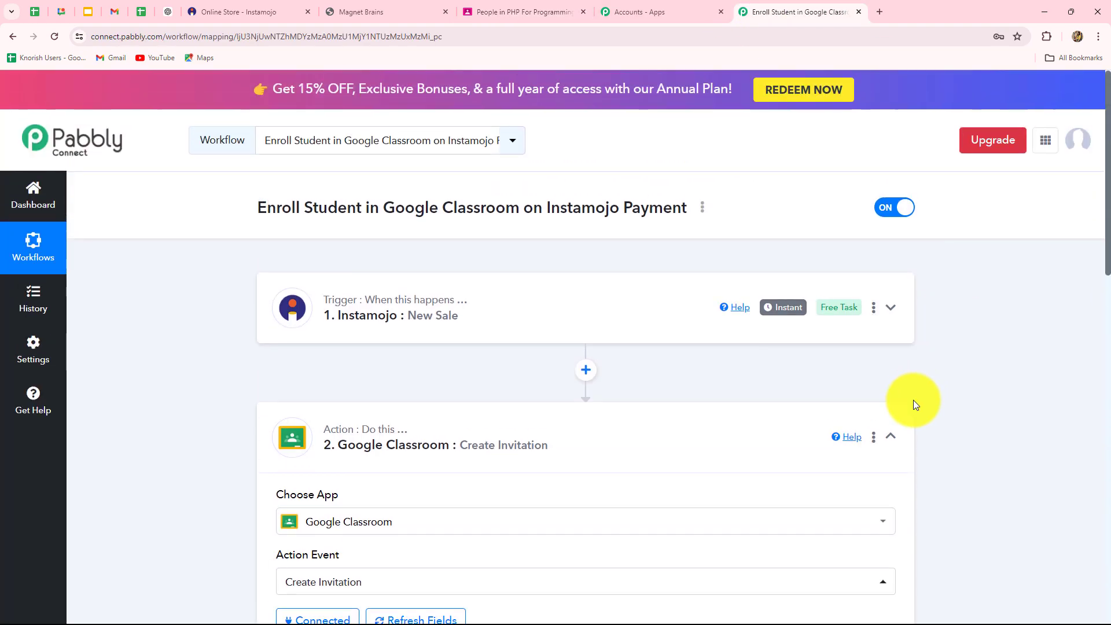